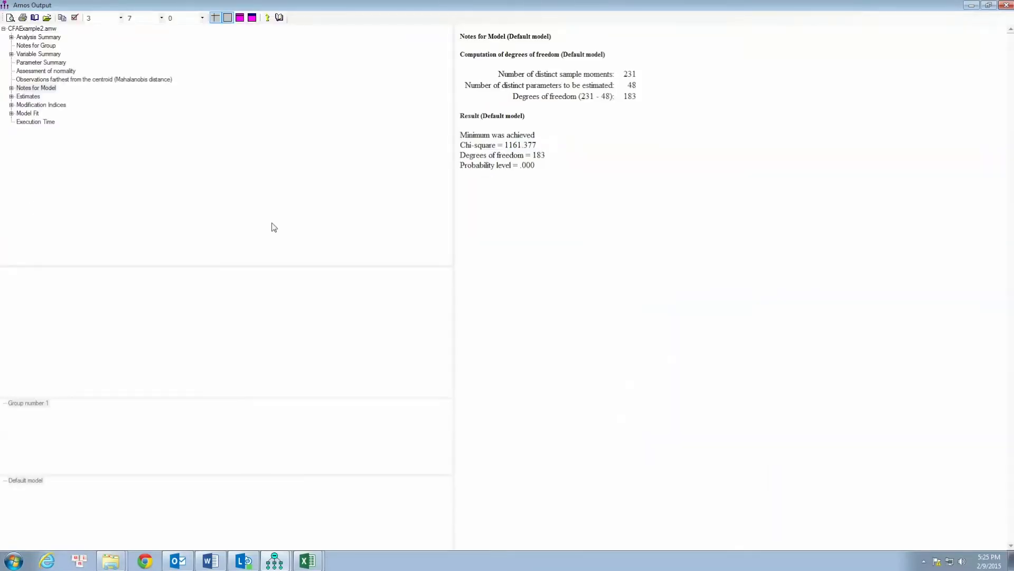
# Copy the Standardized Regression Weights table from the Amos Estimates output
pyautogui.click(29, 96)
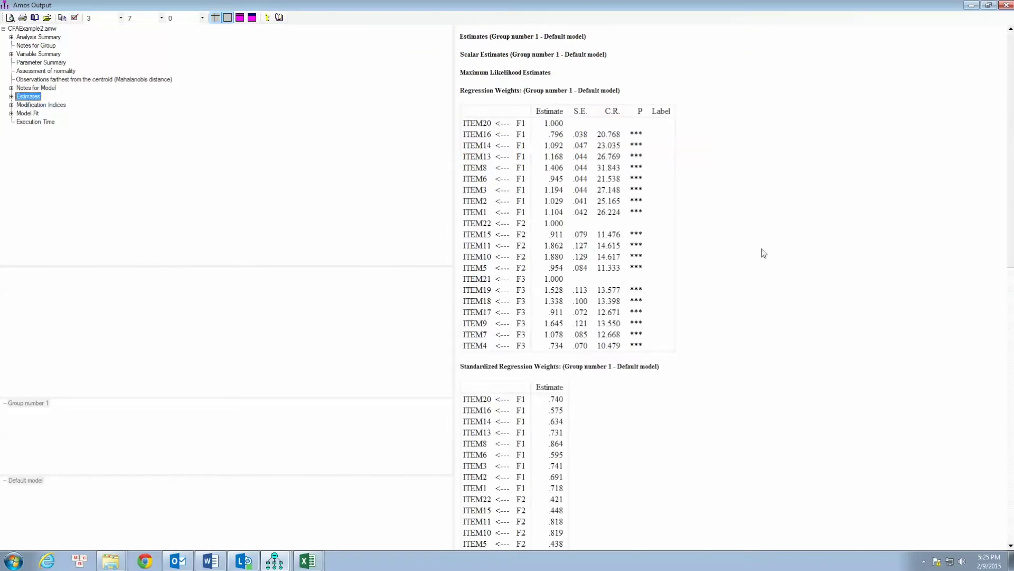
pyautogui.click(752, 266)
pyautogui.scroll(-4, 749, 267)
pyautogui.scroll(-2, 713, 266)
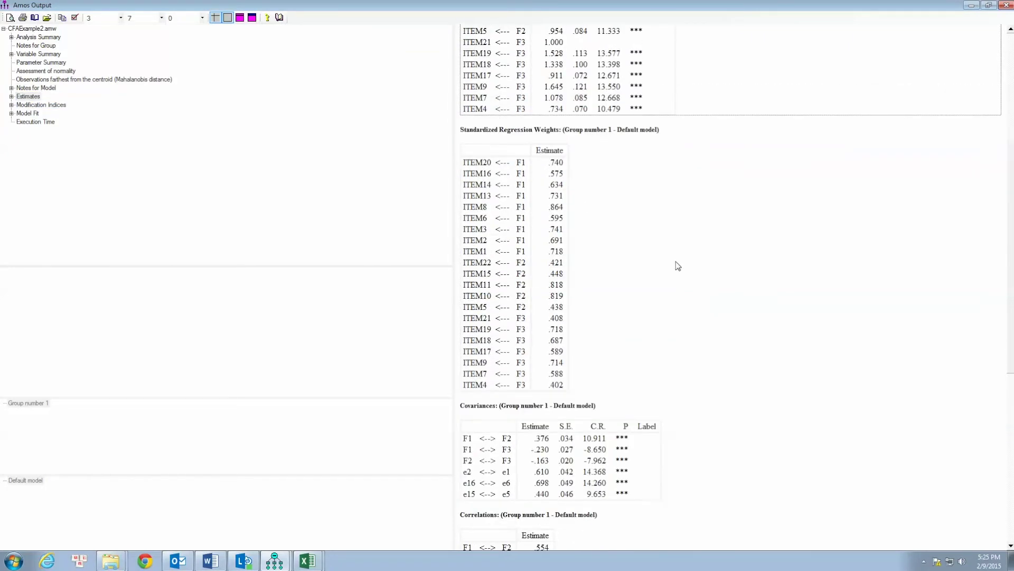
pyautogui.click(530, 140)
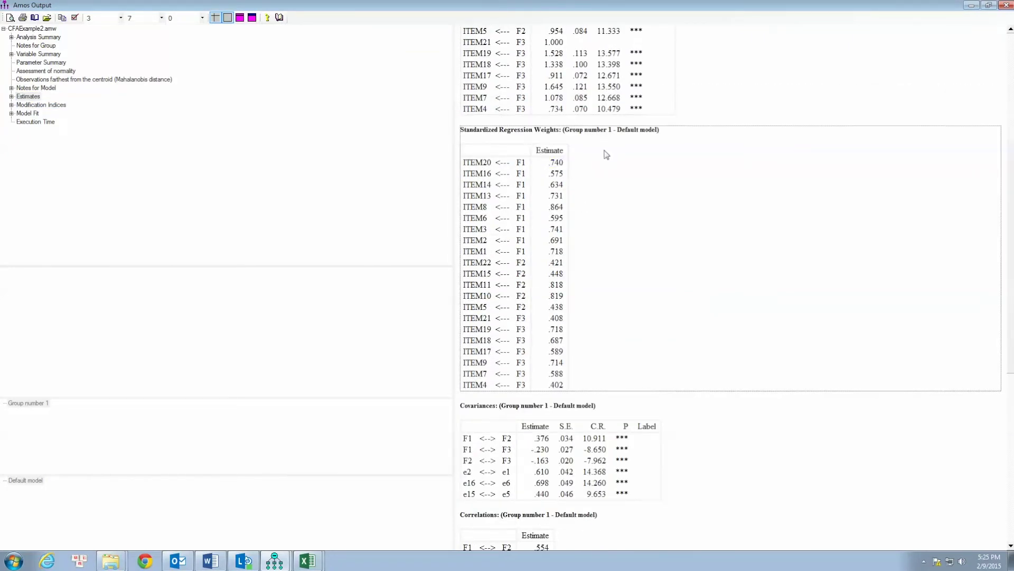
pyautogui.rightClick(605, 154)
pyautogui.click(626, 168)
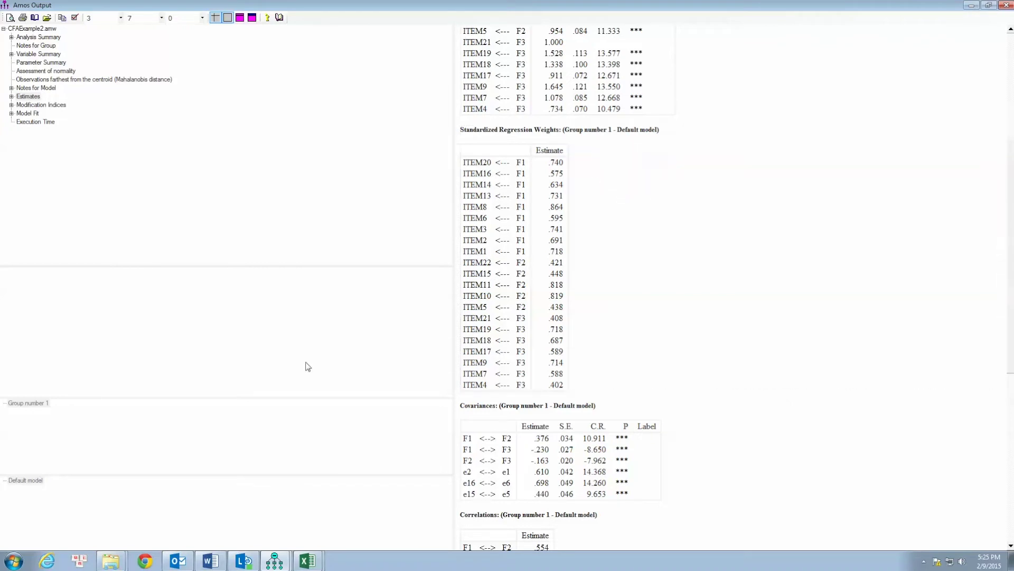
# Paste the standardized regression weights table into Book1's Sheet2
pyautogui.click(303, 536)
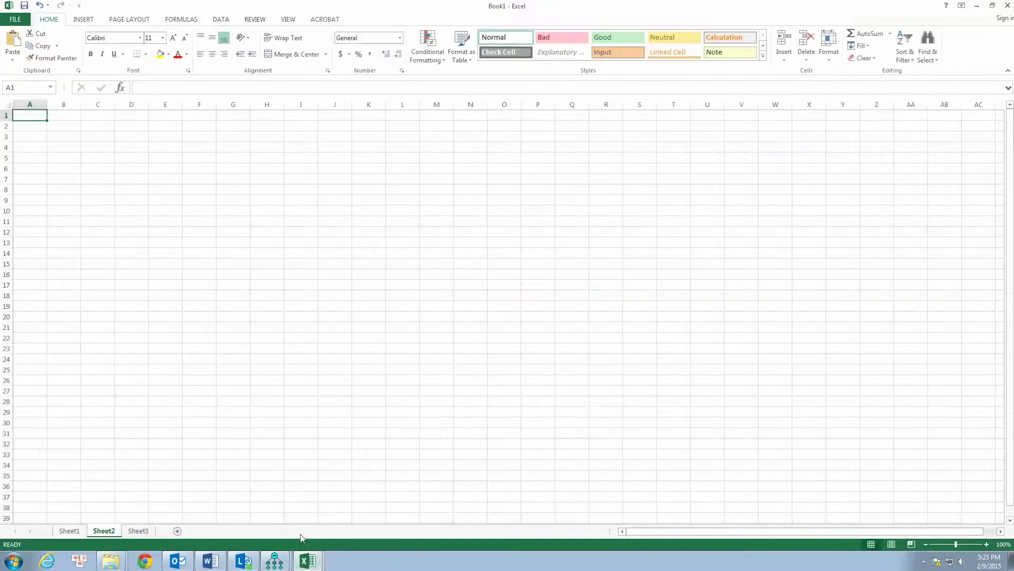
pyautogui.hotkey('ctrl', 'v')
pyautogui.click(205, 183)
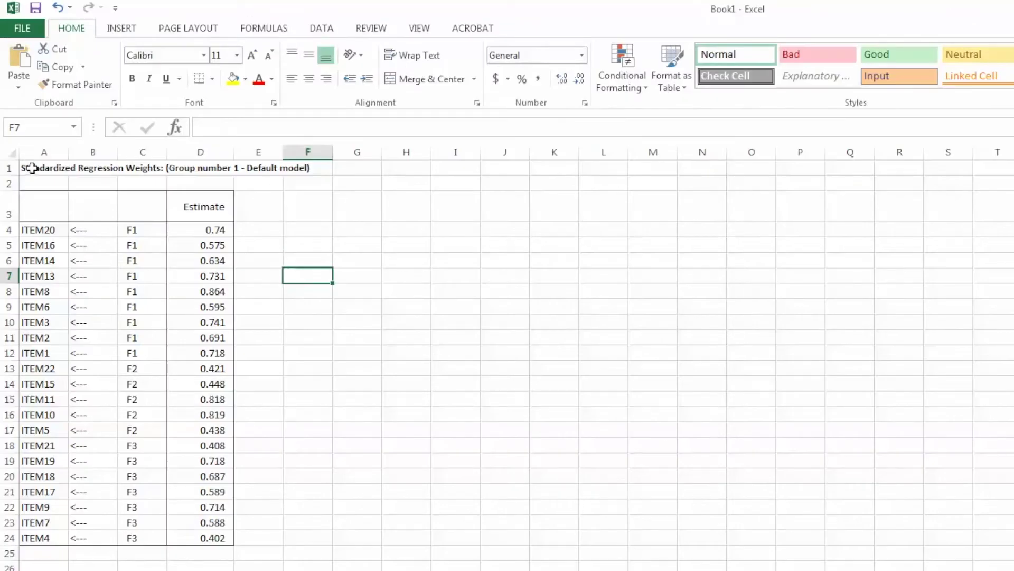
# Delete the A1 table title and relabel the Estimate column header in D3 as 'Loadings'
pyautogui.click(44, 168)
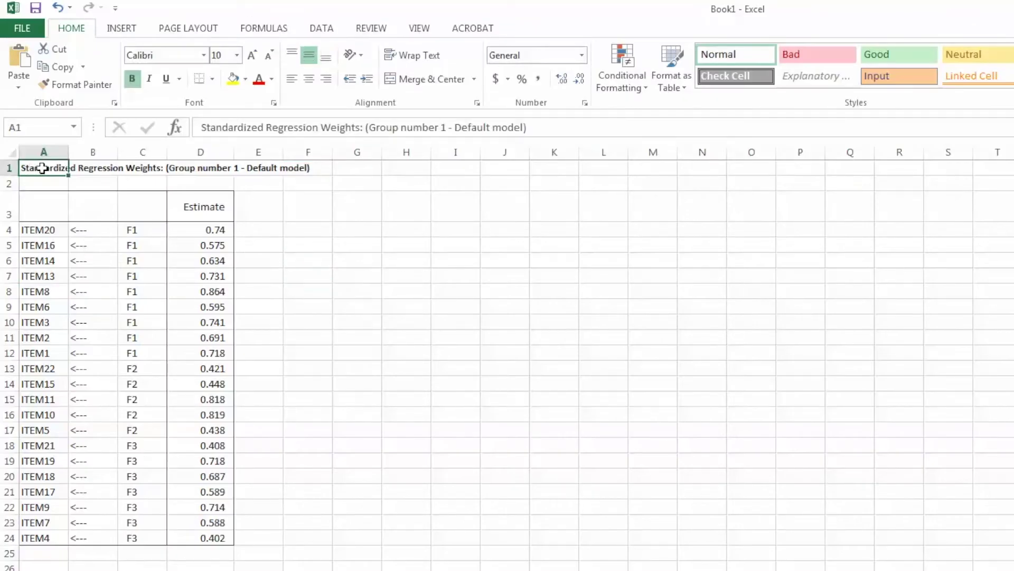
pyautogui.press('Delete')
pyautogui.click(199, 205)
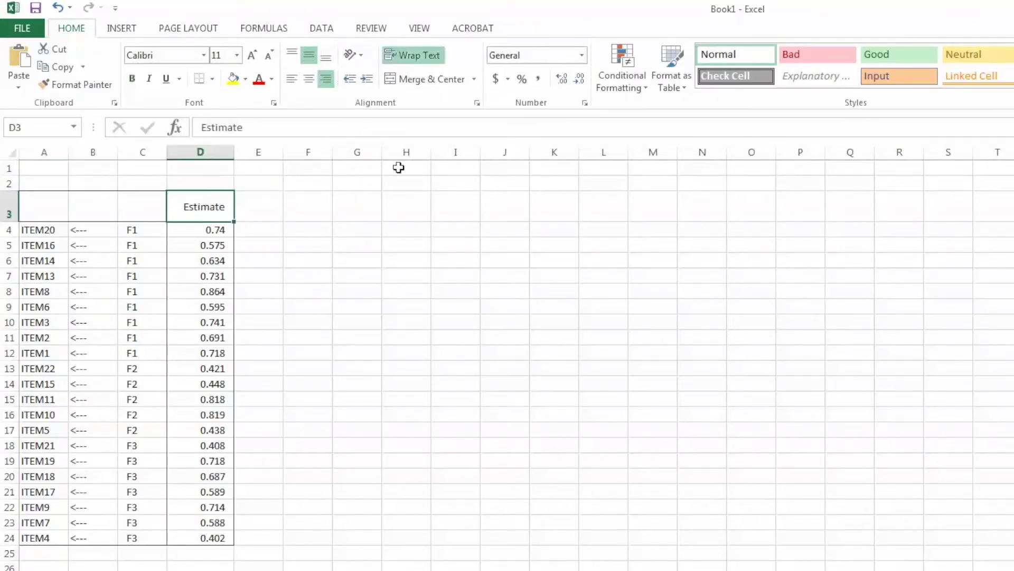
pyautogui.write('Loading')
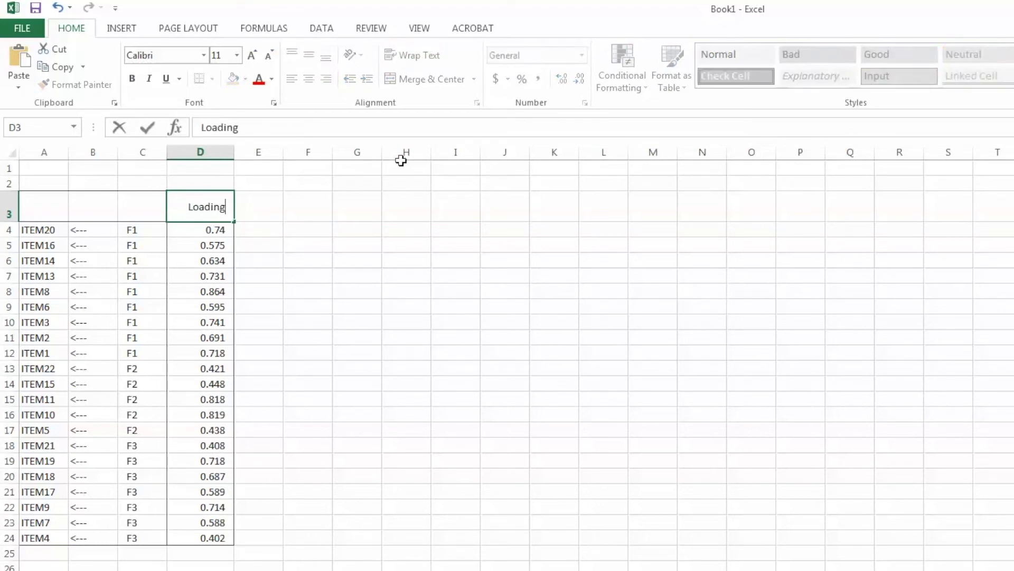
pyautogui.write('s')
pyautogui.press('Return')
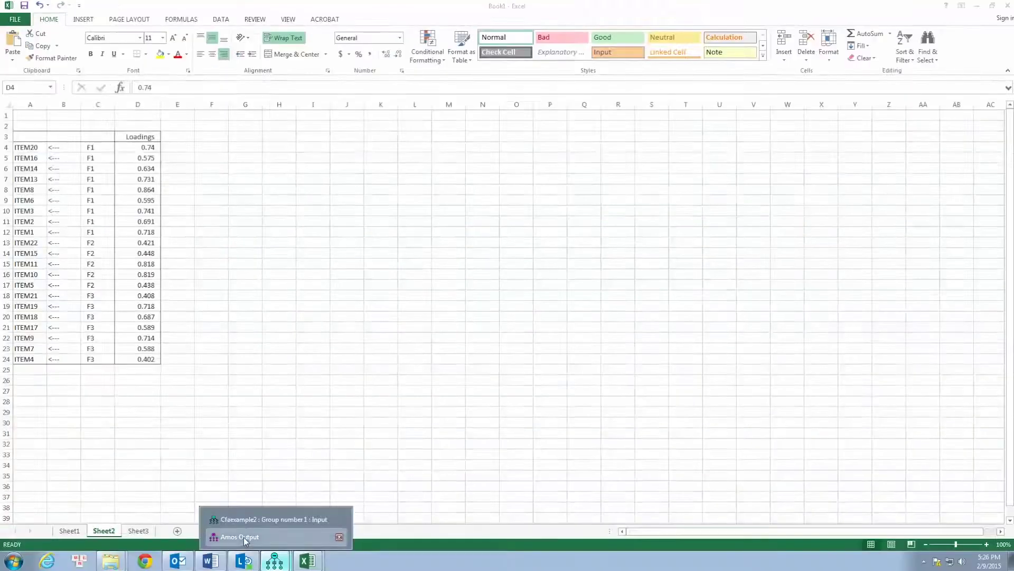
pyautogui.click(243, 536)
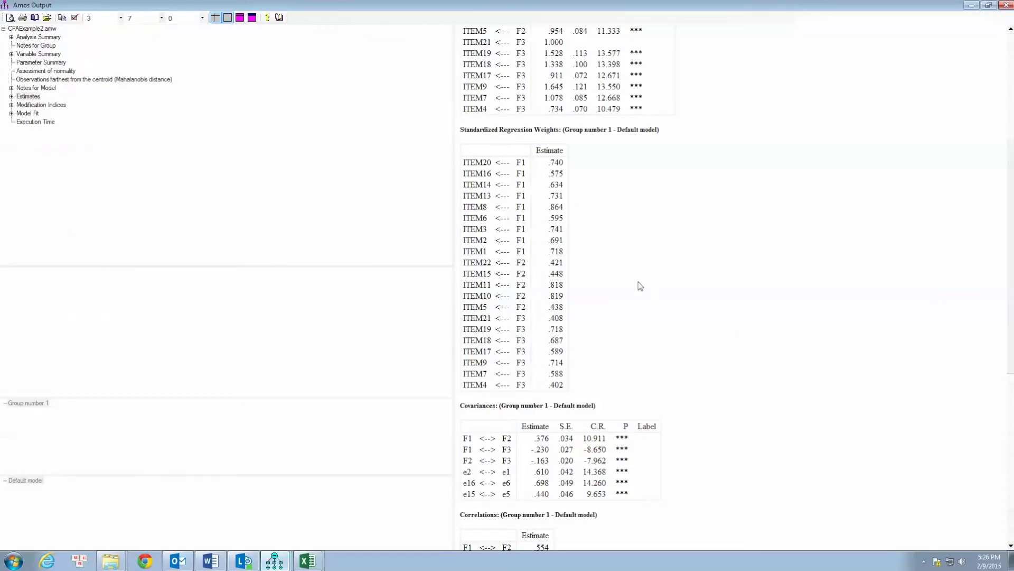
# Copy the Variances table from the Amos output
pyautogui.click(707, 367)
pyautogui.scroll(-5, 1009, 361)
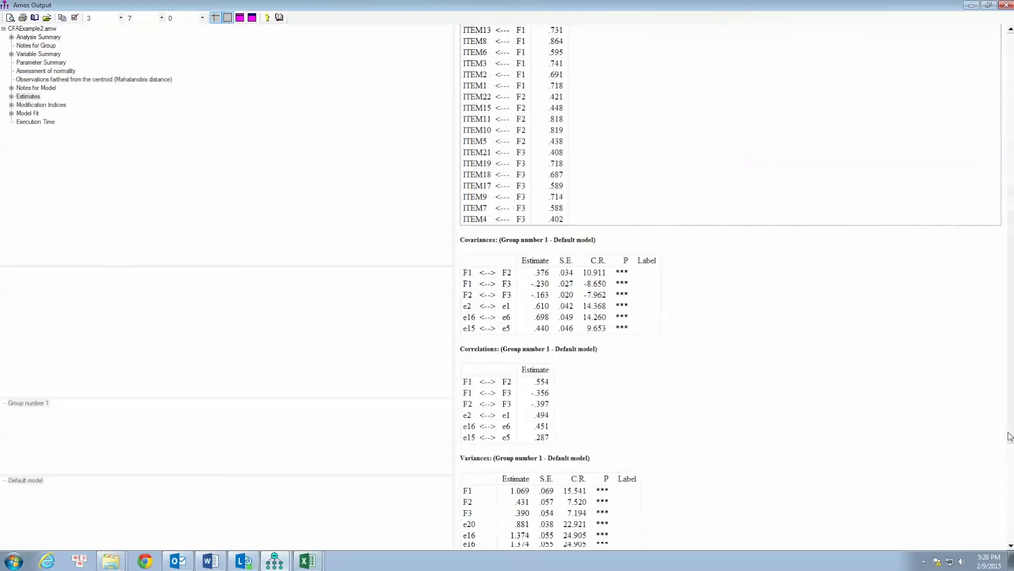
pyautogui.scroll(-2, 1009, 361)
pyautogui.scroll(-2, 1010, 360)
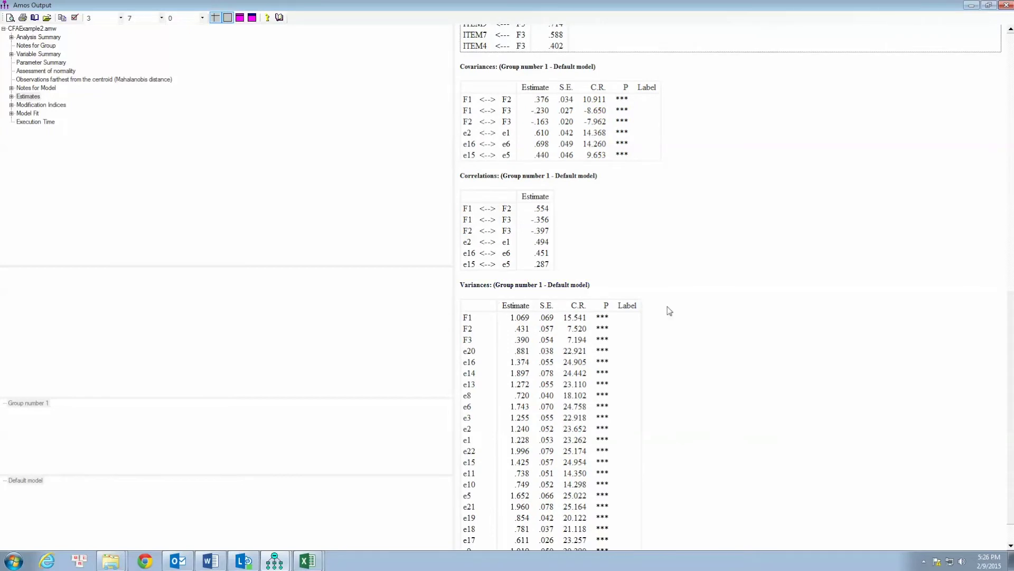
pyautogui.scroll(-1, 705, 327)
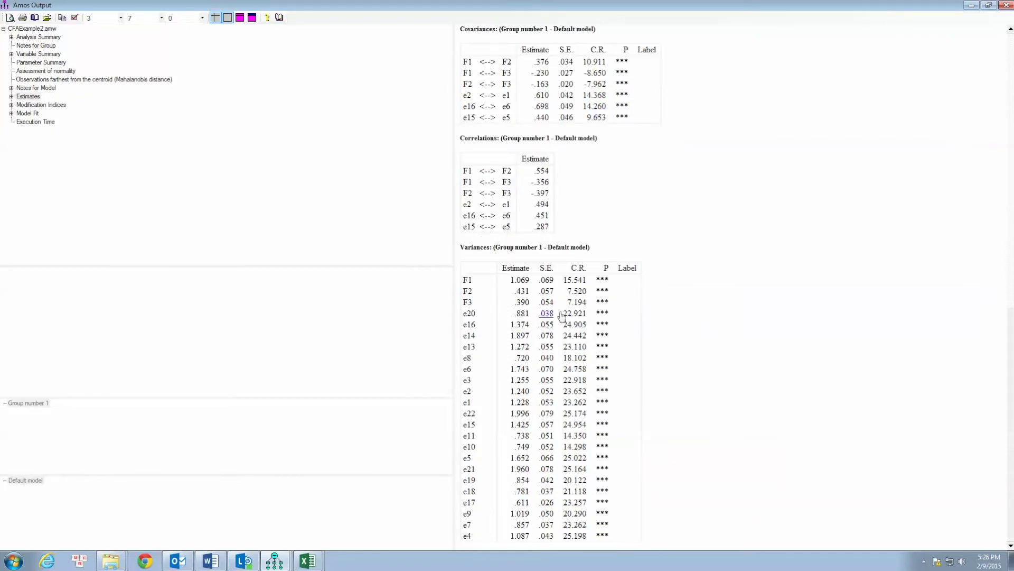
pyautogui.click(639, 256)
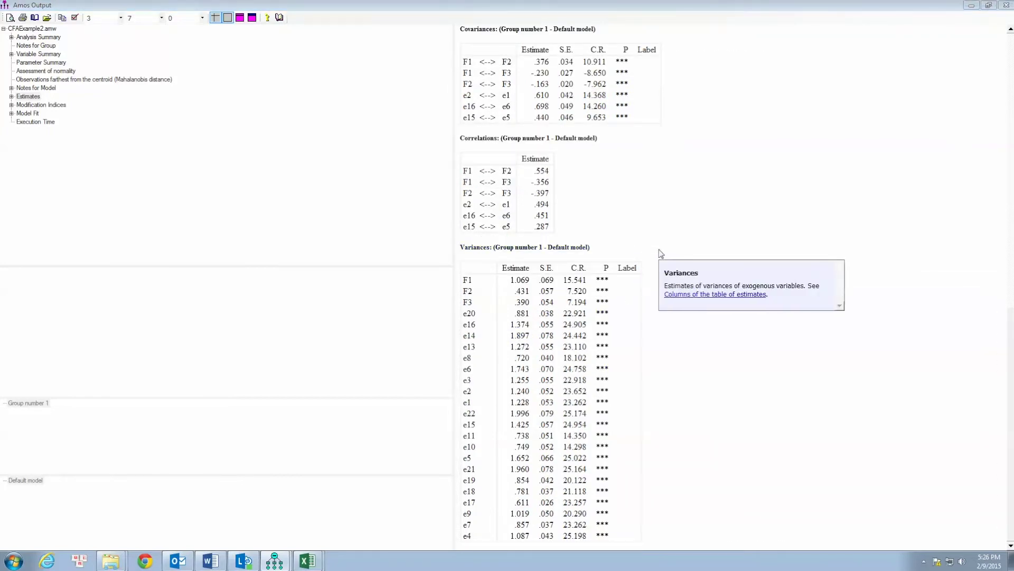
pyautogui.click(883, 273)
pyautogui.rightClick(884, 273)
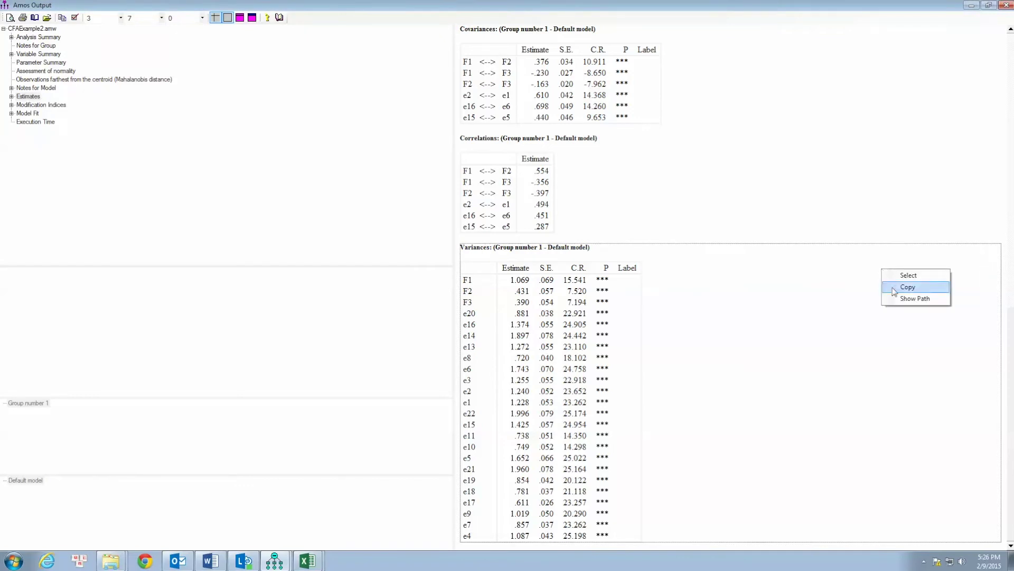
pyautogui.click(893, 288)
# Paste the Variances table into Book1's Sheet2 below the loadings
pyautogui.click(304, 561)
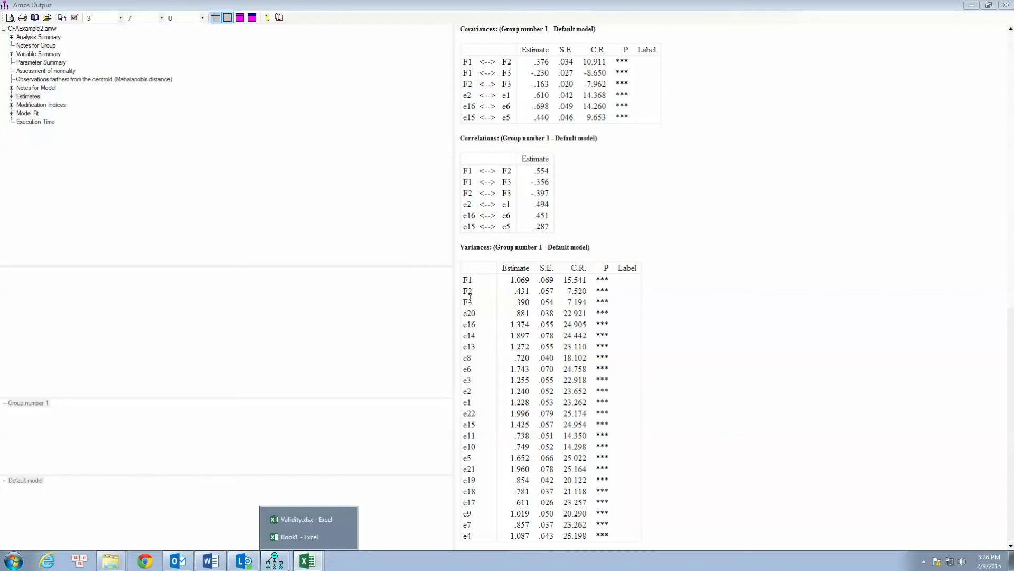
pyautogui.click(300, 537)
pyautogui.hotkey('ctrl', 'v')
pyautogui.scroll(-2, 354, 426)
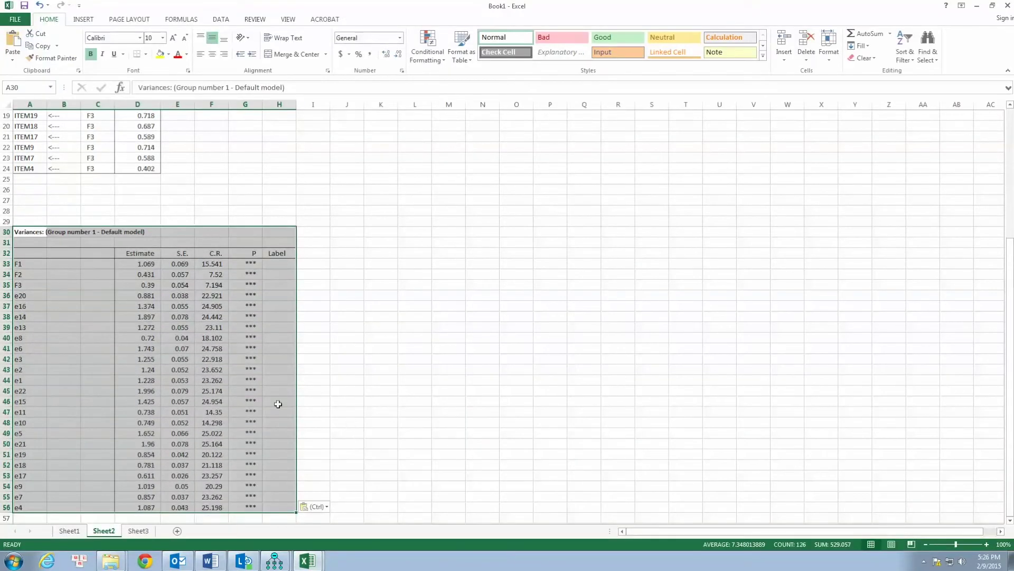
# Copy the error variances (e20 through e4) and paste them into column E, starting at E4
pyautogui.click(148, 295)
pyautogui.scroll(-2, 351, 367)
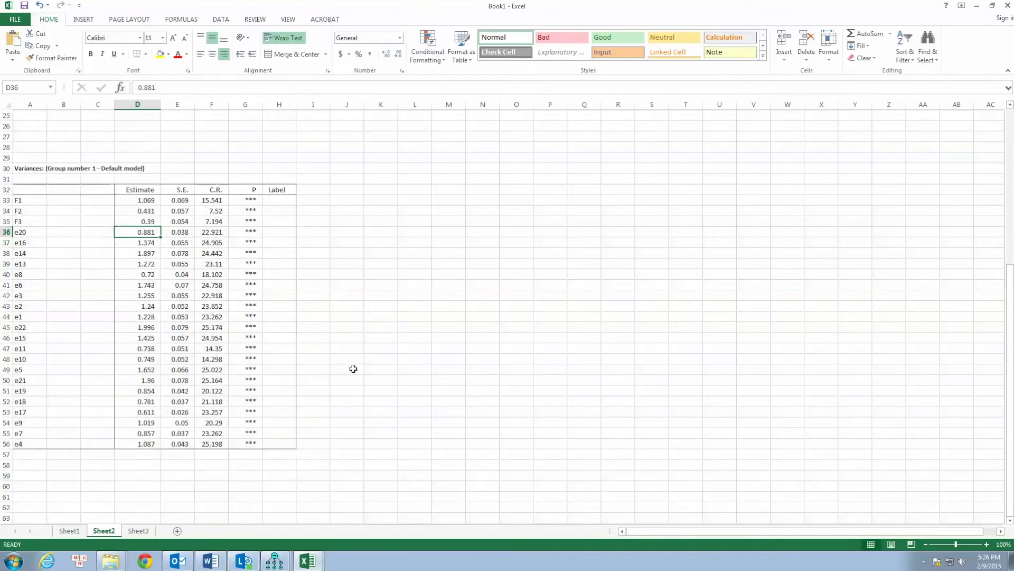
pyautogui.moveTo(134, 234); pyautogui.dragTo(132, 444)
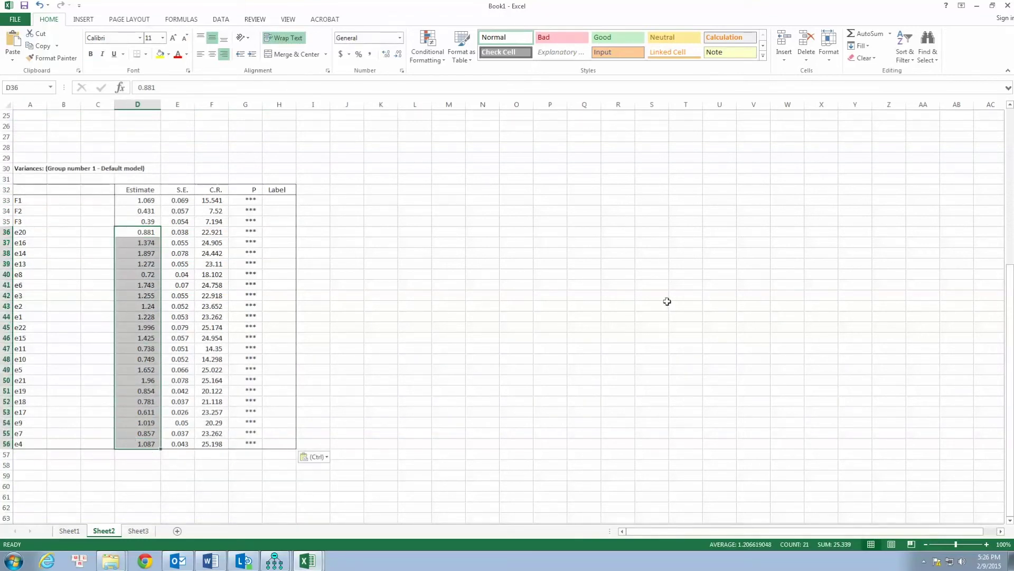
pyautogui.hotkey('ctrl', 'c')
pyautogui.scroll(1, 426, 303)
pyautogui.scroll(6, 423, 303)
pyautogui.scroll(1, 420, 301)
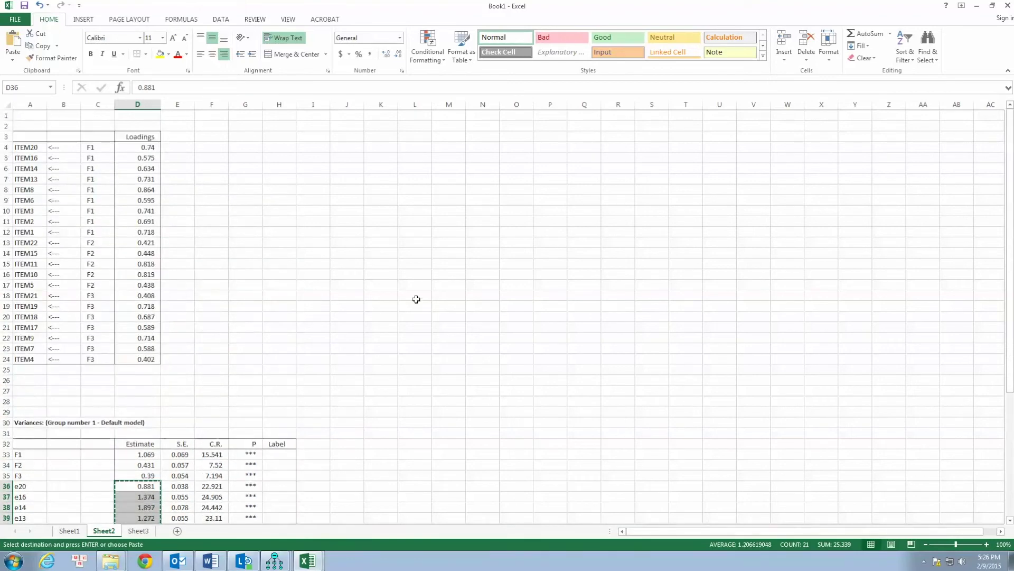
pyautogui.click(181, 148)
pyautogui.hotkey('ctrl', 'v')
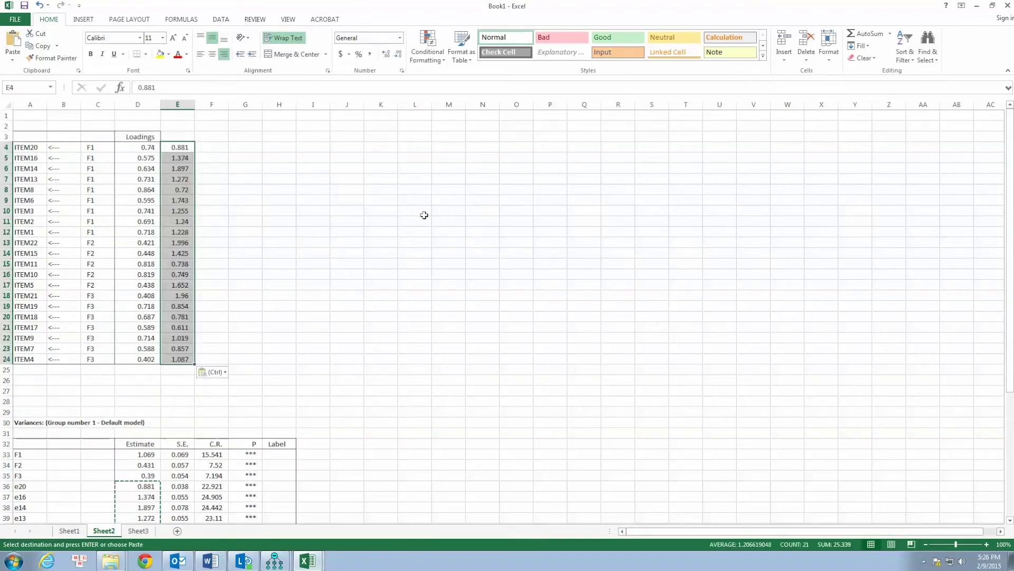
pyautogui.scroll(-3, 366, 328)
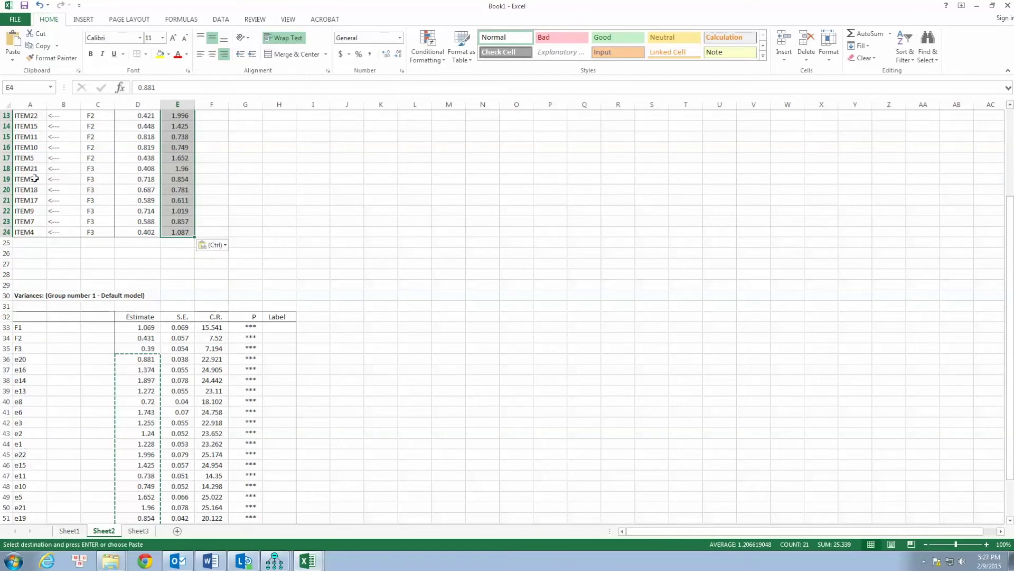
pyautogui.scroll(2, 35, 180)
pyautogui.scroll(2, 34, 180)
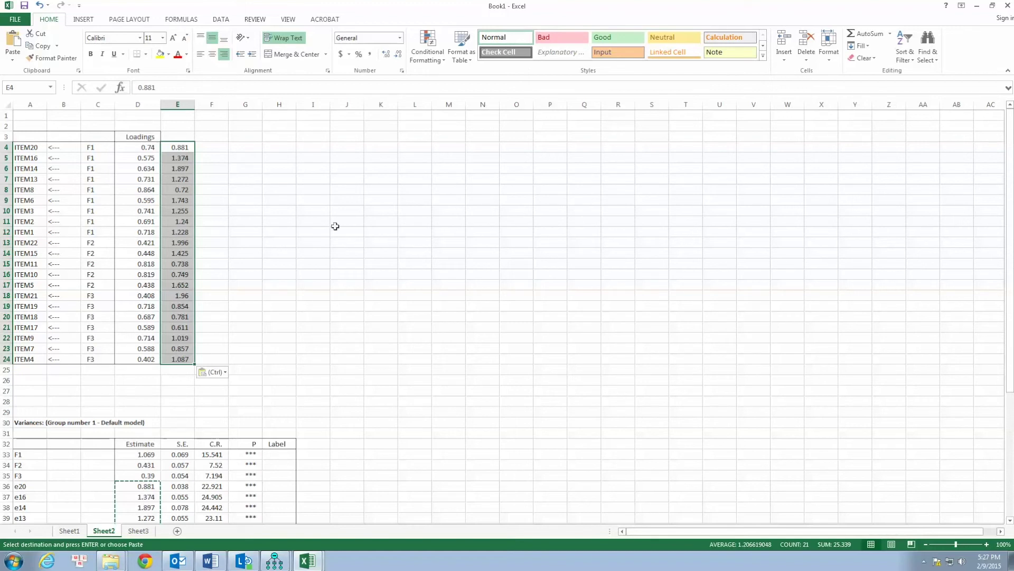
# Head the error variance column 'Error' in E3, then look at the validity document
pyautogui.click(182, 136)
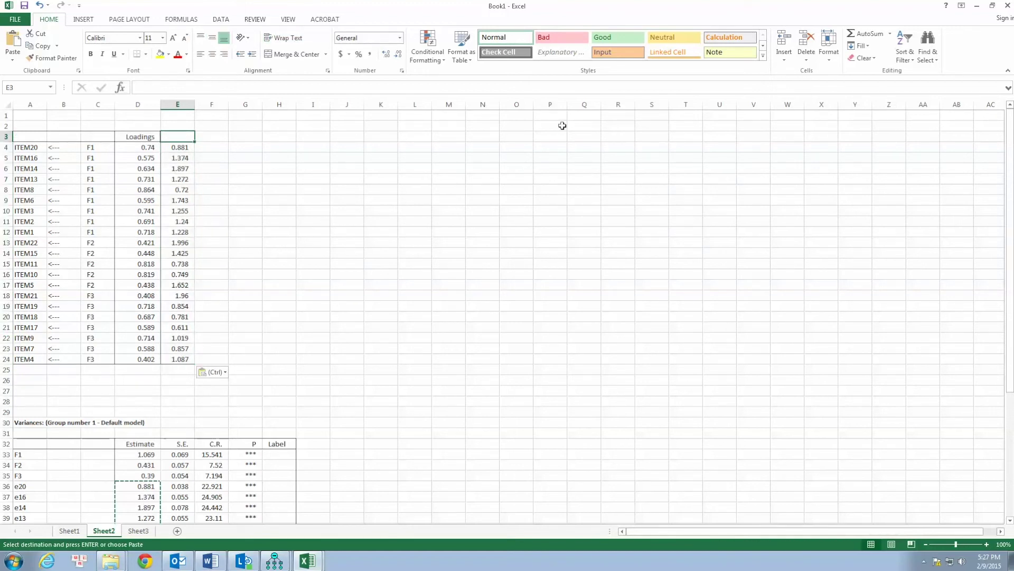
pyautogui.write('Er')
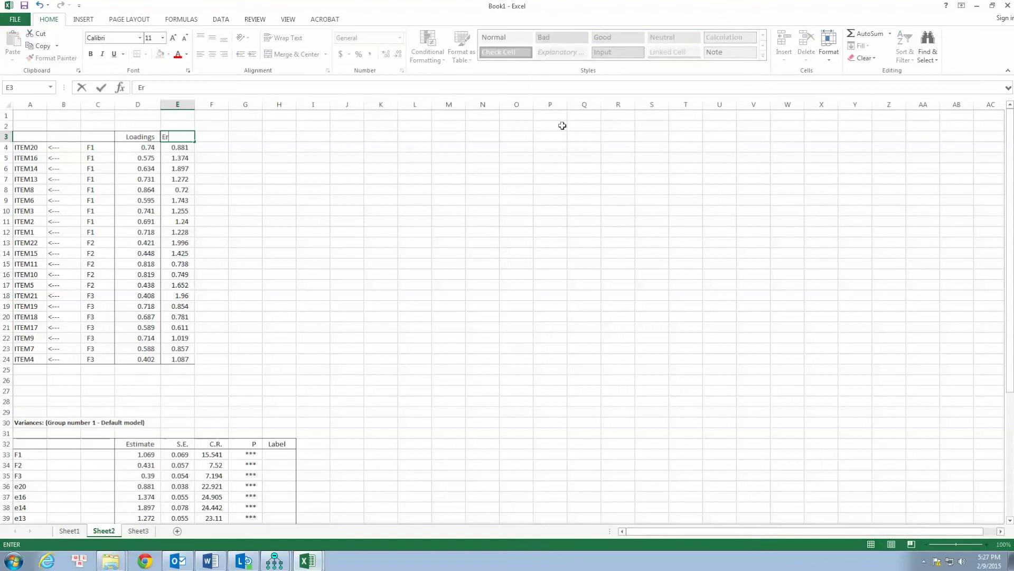
pyautogui.write('ro')
pyautogui.write('r')
pyautogui.hotkey('ctrl', 'Return')
pyautogui.press('Down')
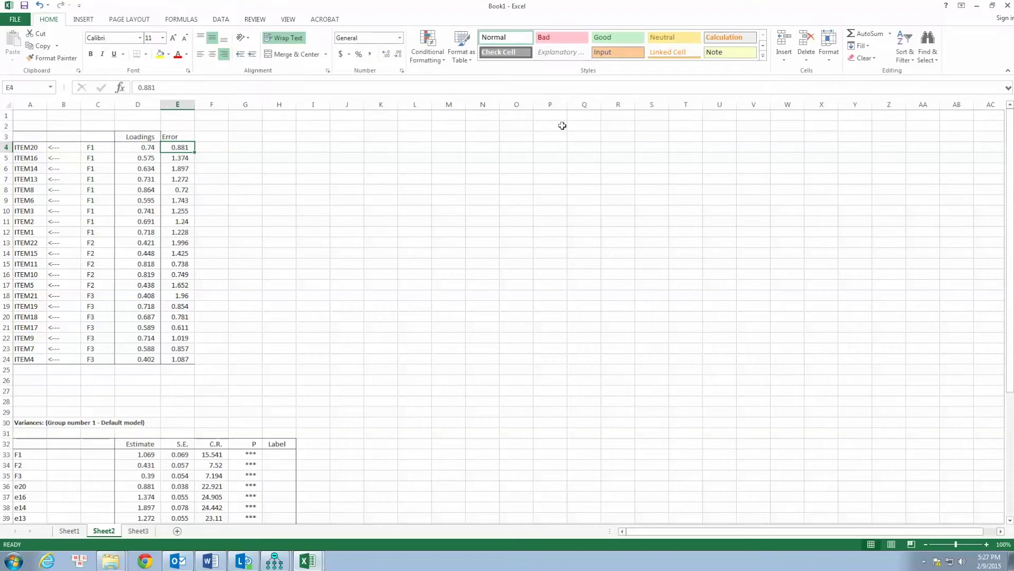
pyautogui.hotkey('alt', 'Tab')
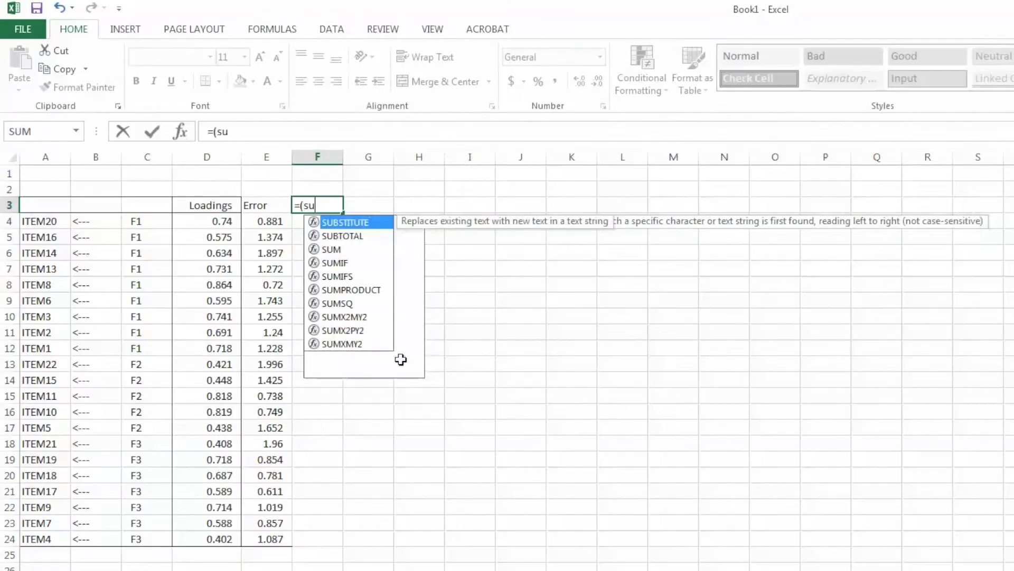
pyautogui.write('m')
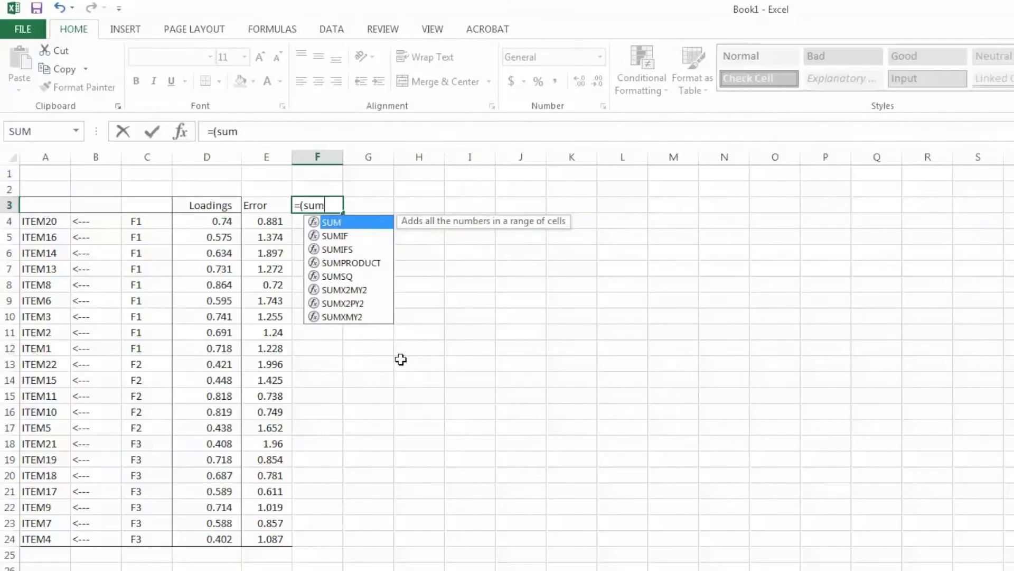
pyautogui.write('(loa')
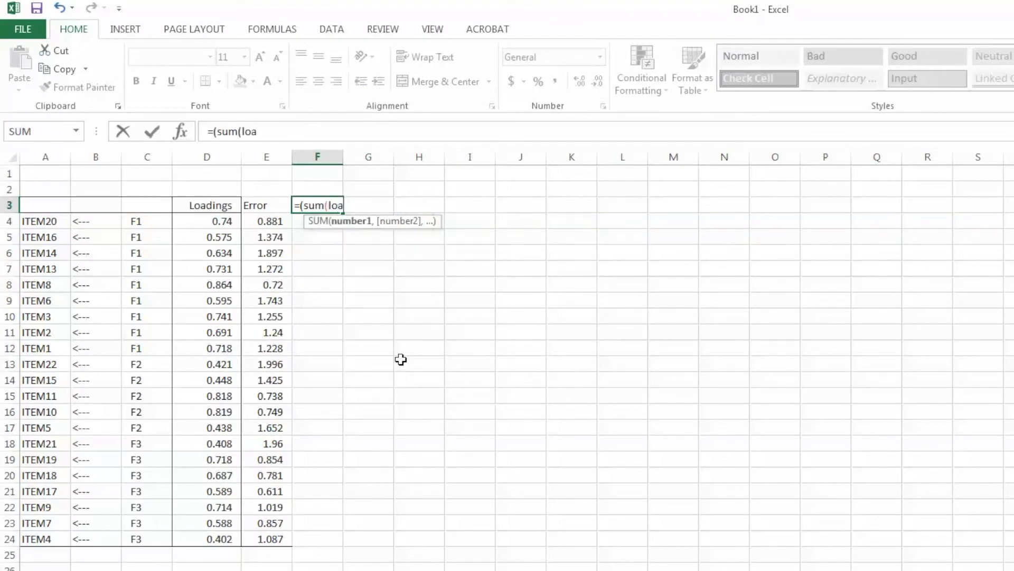
pyautogui.write('dings)')
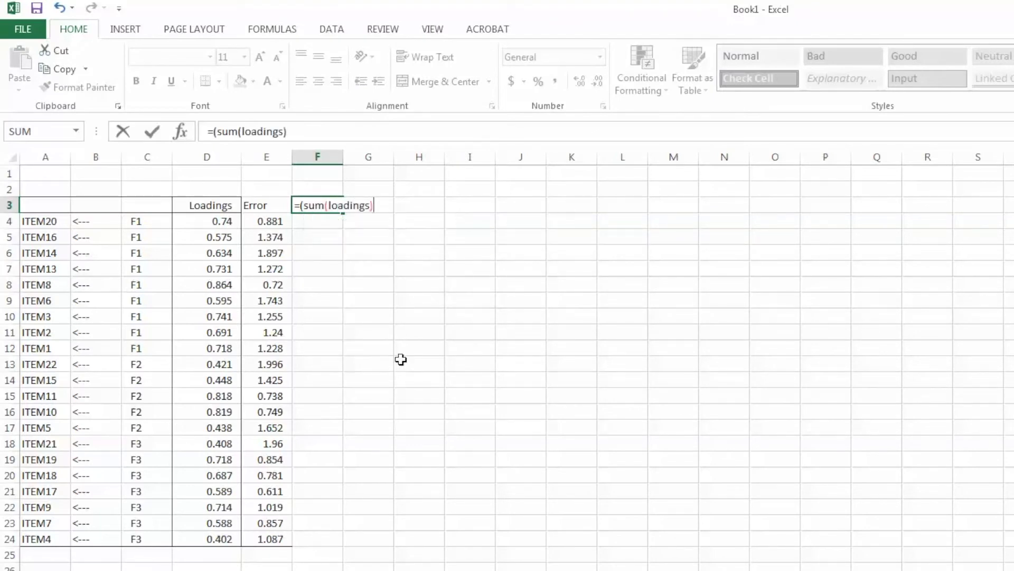
pyautogui.write(')^2')
# Make F3 the text heading (sum(loadings))^2 by removing its leading equals sign
pyautogui.click(205, 132)
pyautogui.press('Delete')
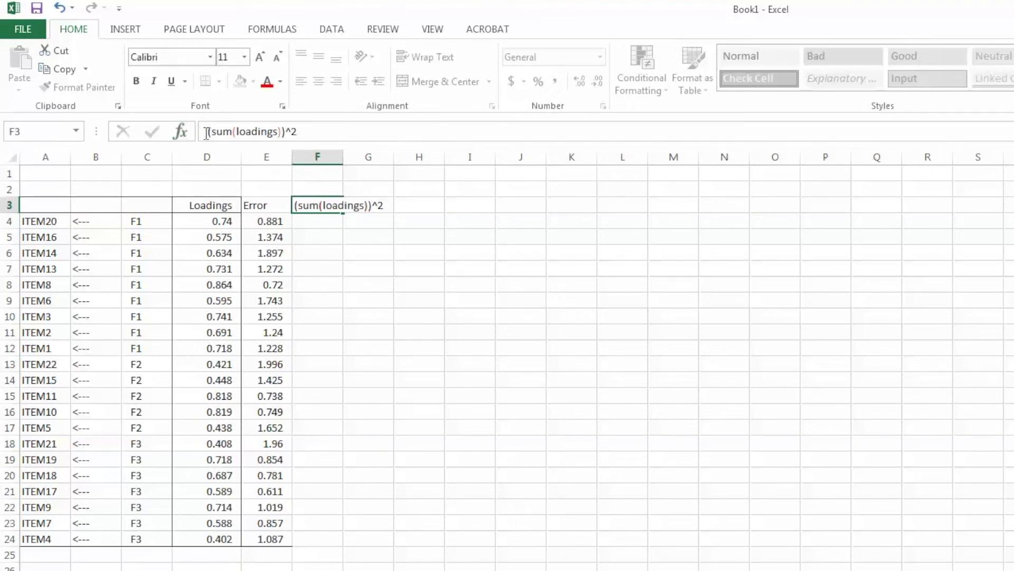
pyautogui.press('Return')
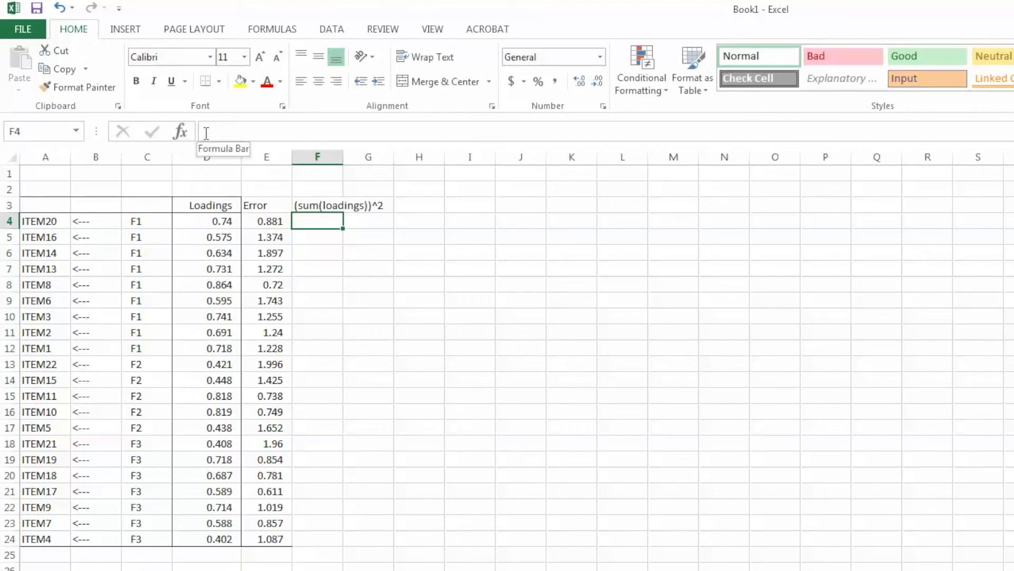
pyautogui.write('=')
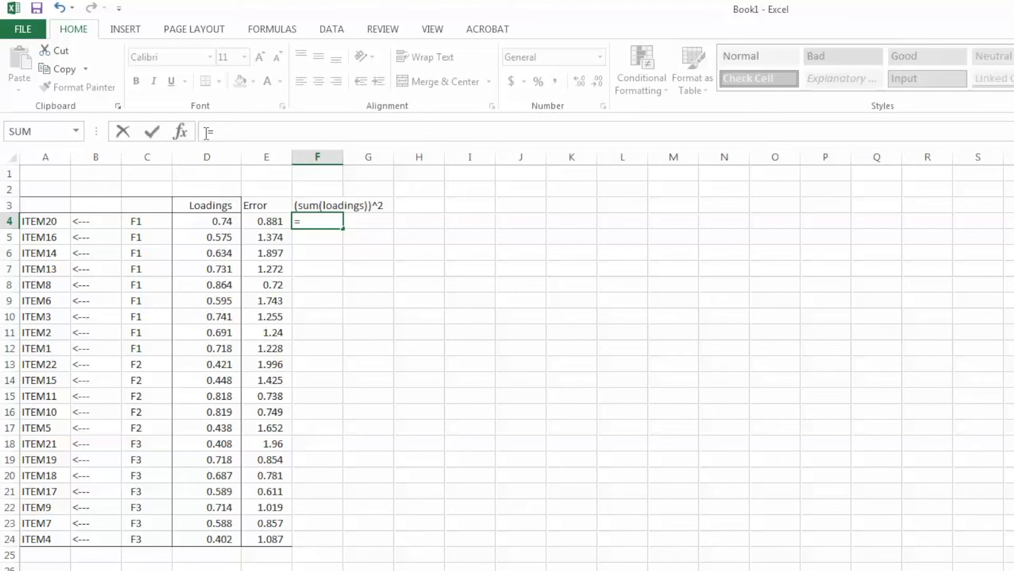
pyautogui.write('(sum')
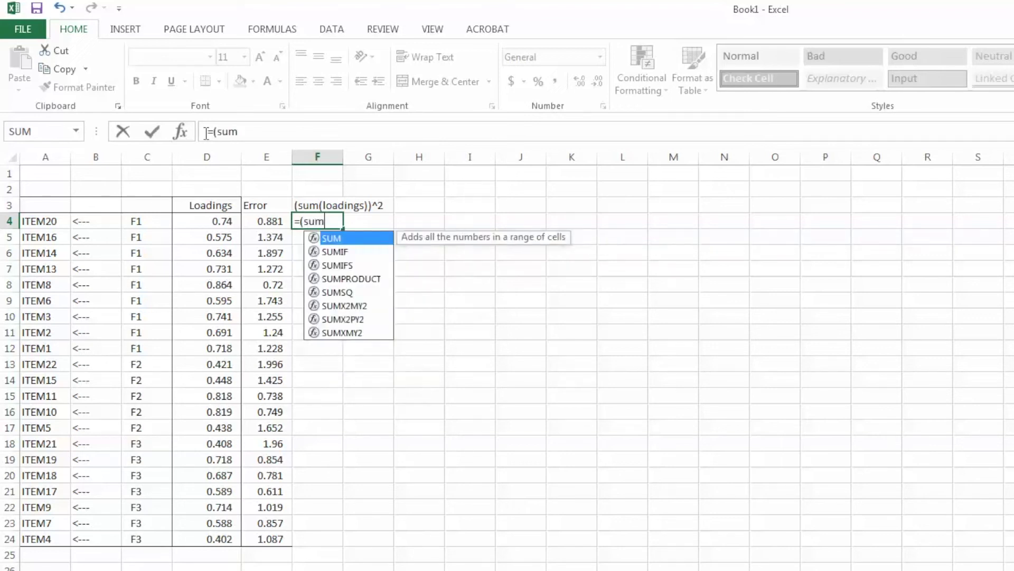
pyautogui.write('(')
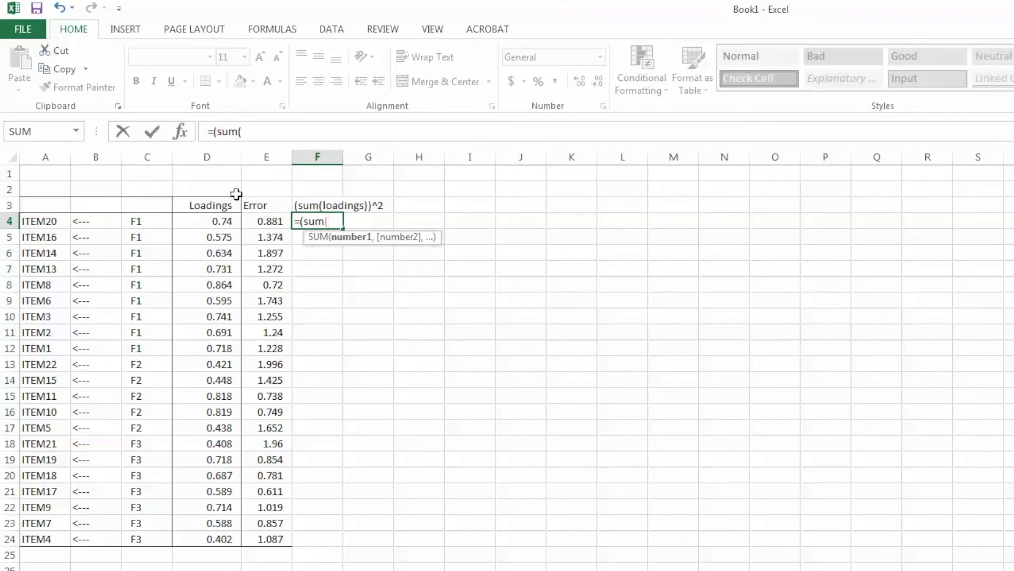
# Enter =(SUM(D4:D12))^2 in F4, giving 39.55152 for F1
pyautogui.click(223, 220)
pyautogui.moveTo(219, 236); pyautogui.dragTo(217, 316)
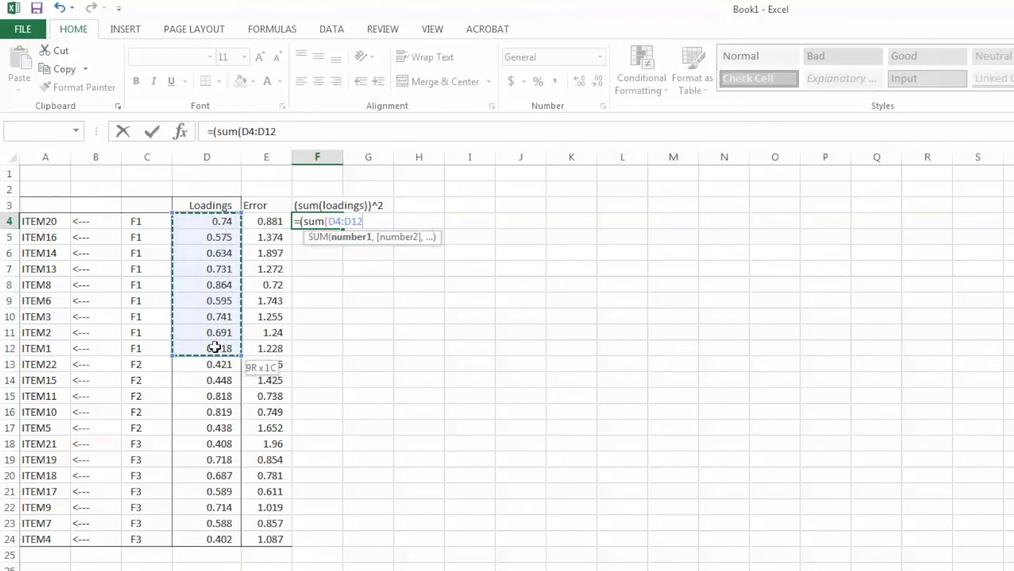
pyautogui.moveTo(215, 347); pyautogui.dragTo(216, 349)
pyautogui.write(')')
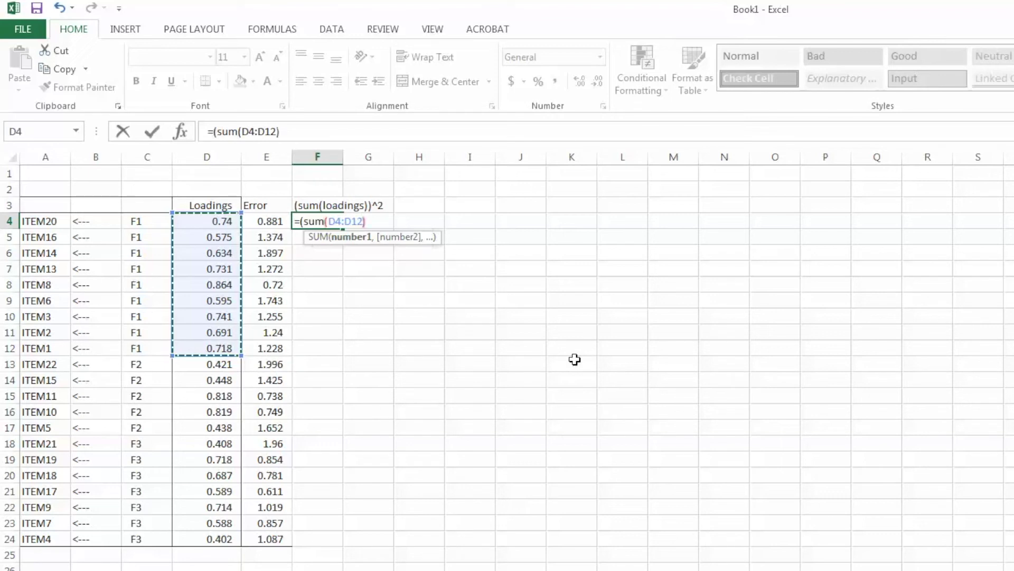
pyautogui.write(')')
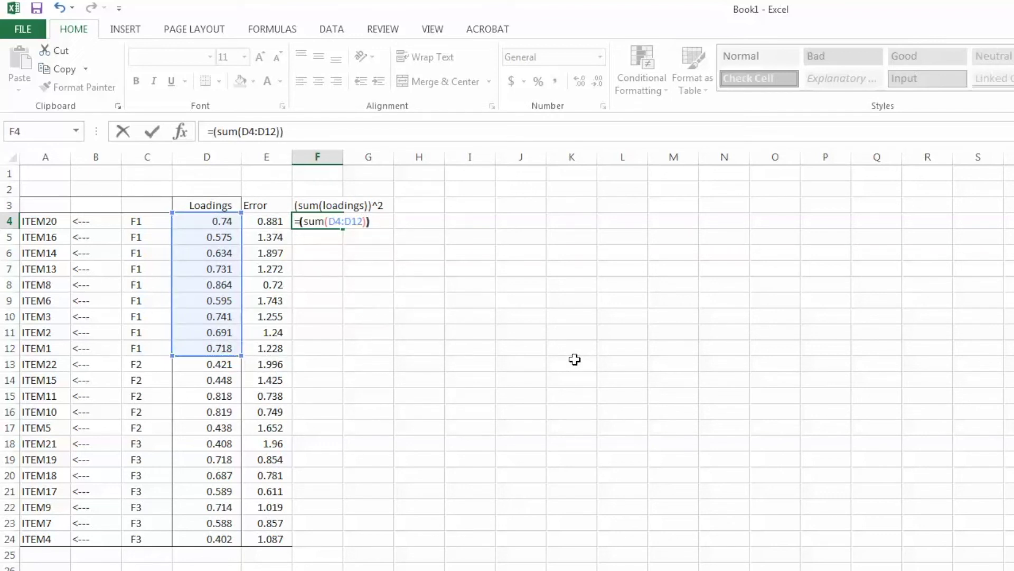
pyautogui.write('^2')
pyautogui.press('Return')
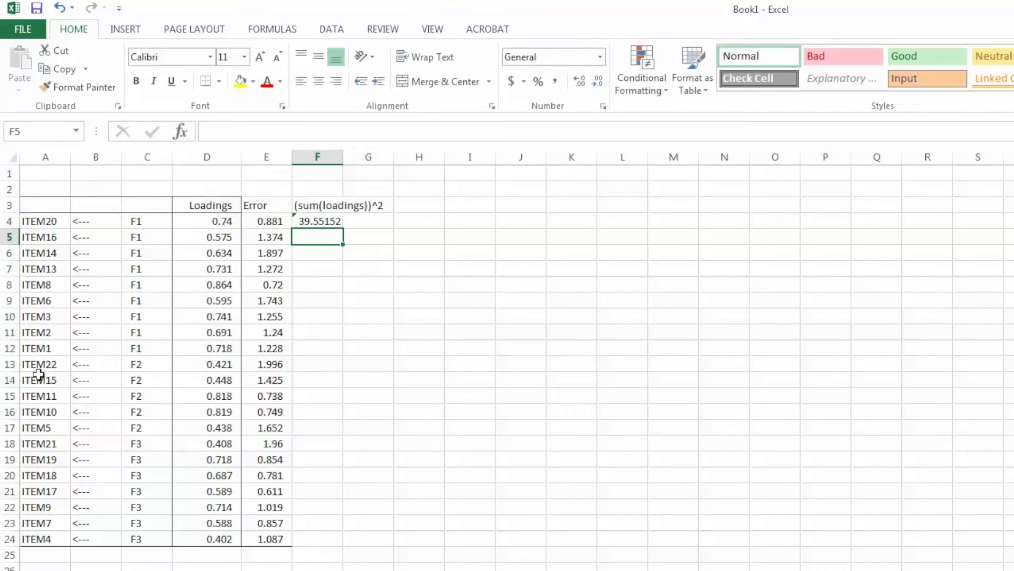
# Shade F2 rows A13:G17 with the green Good style and AutoFit column F
pyautogui.moveTo(34, 362); pyautogui.dragTo(193, 372)
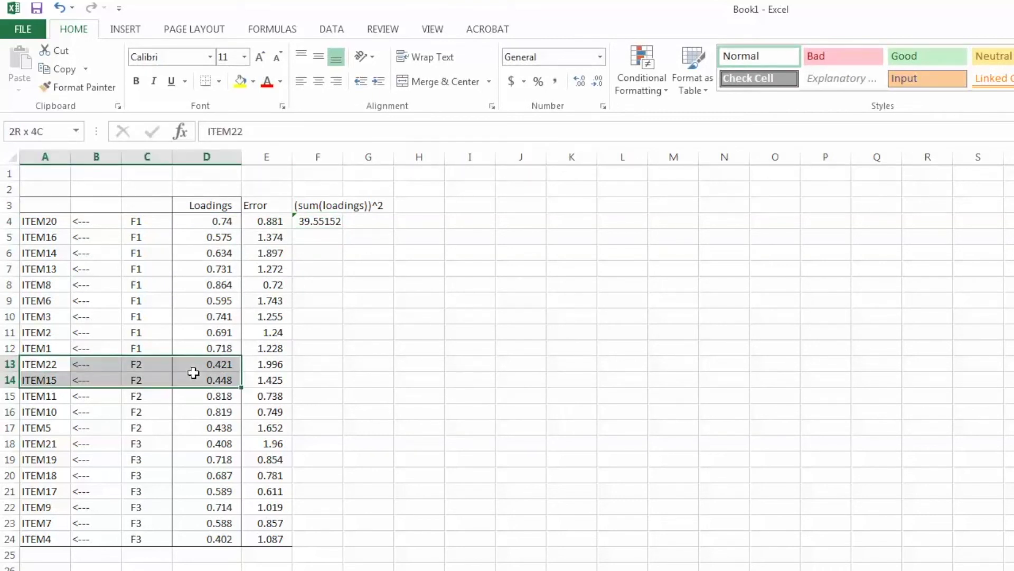
pyautogui.moveTo(194, 373); pyautogui.dragTo(378, 427)
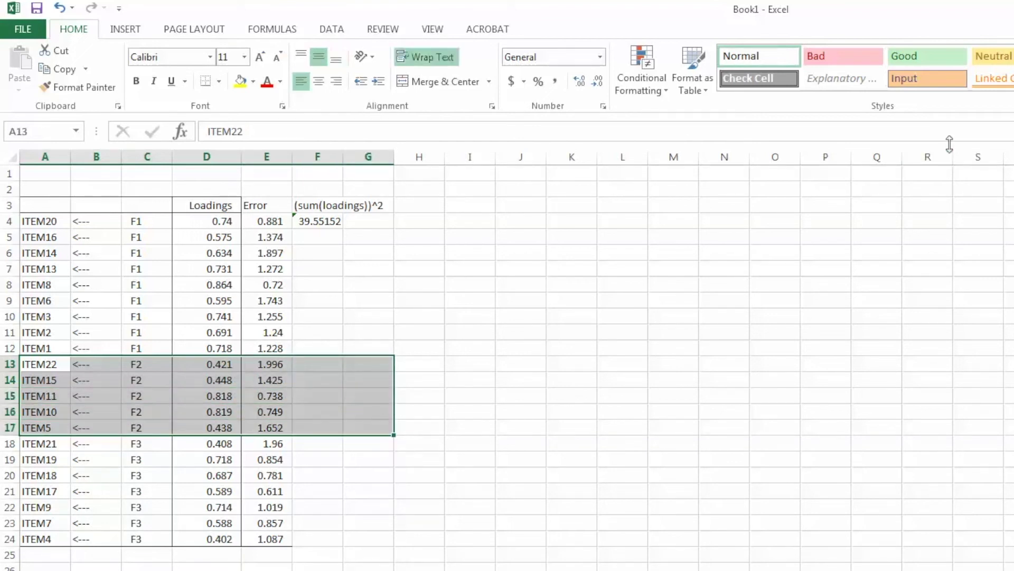
pyautogui.click(926, 59)
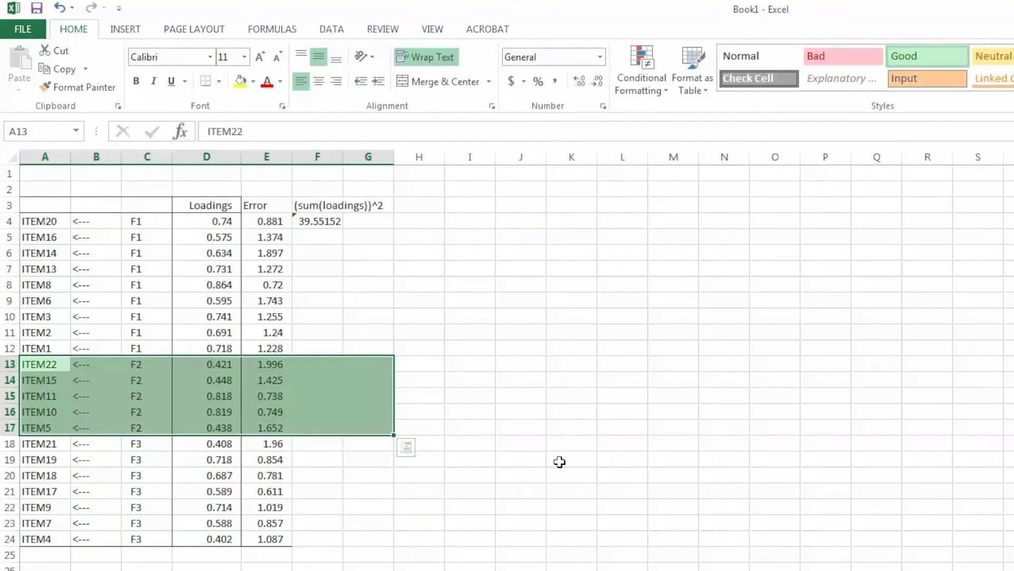
pyautogui.click(561, 427)
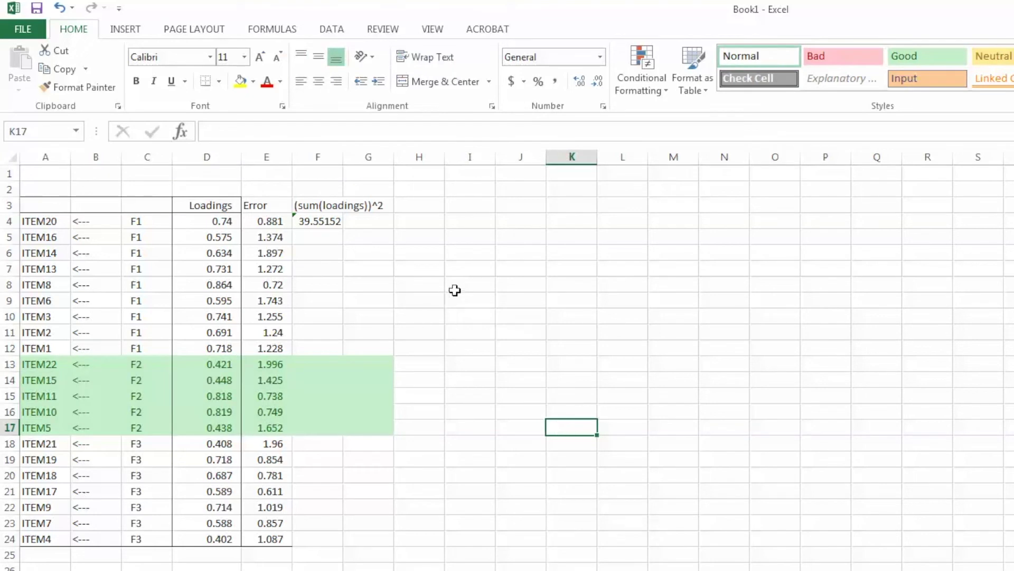
pyautogui.doubleClick(343, 157)
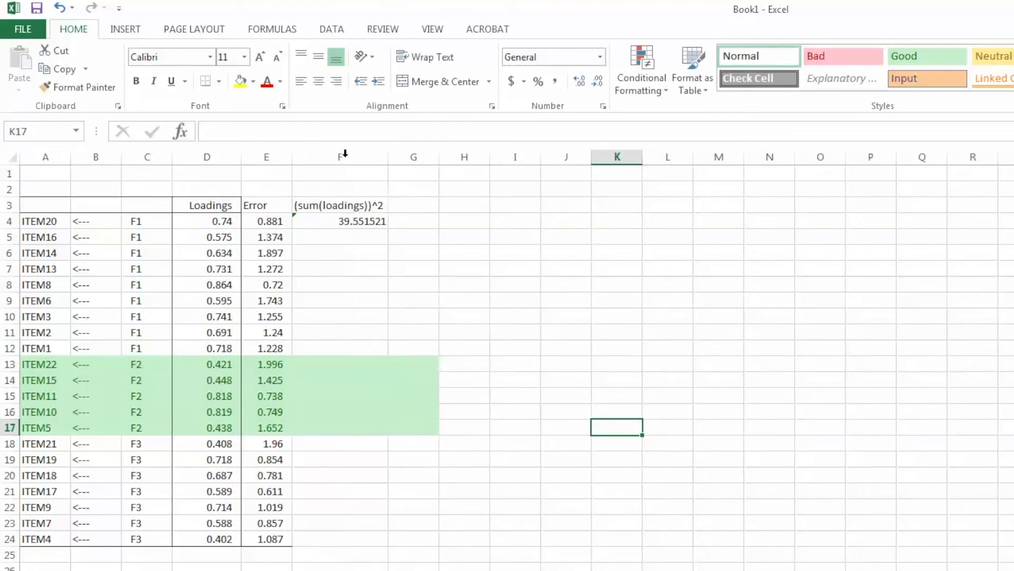
pyautogui.click(326, 366)
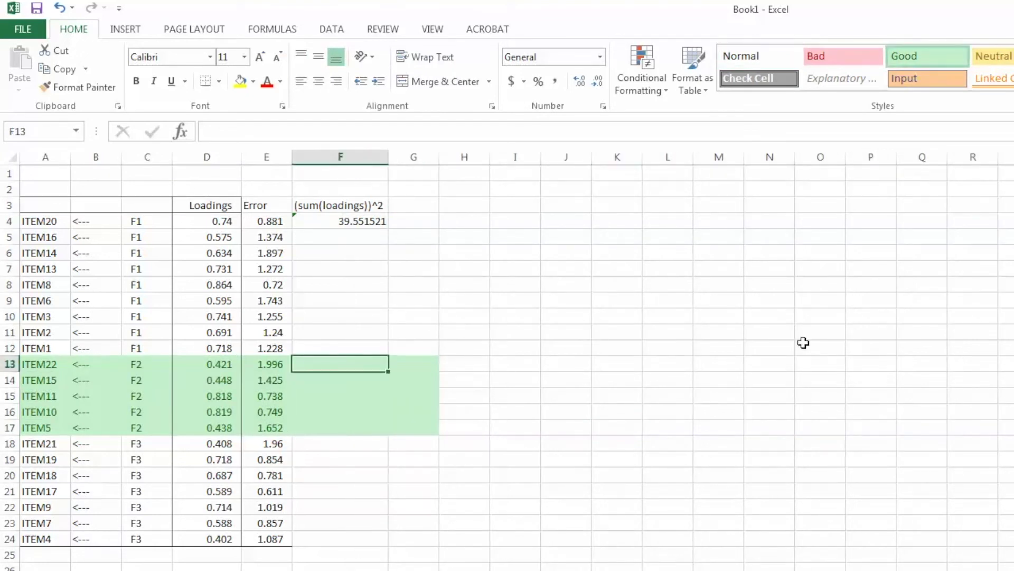
pyautogui.write('=')
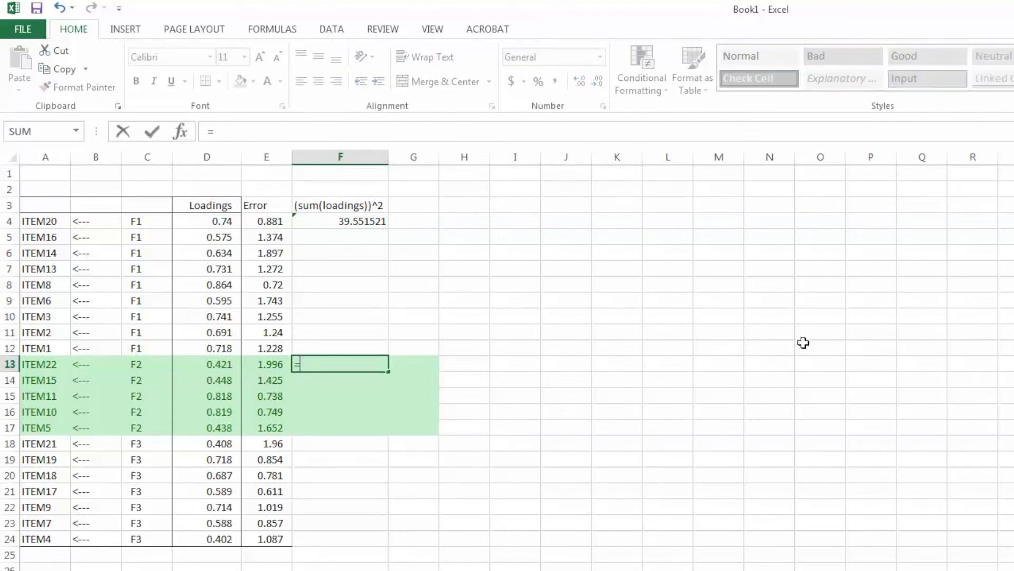
pyautogui.write('(sum(')
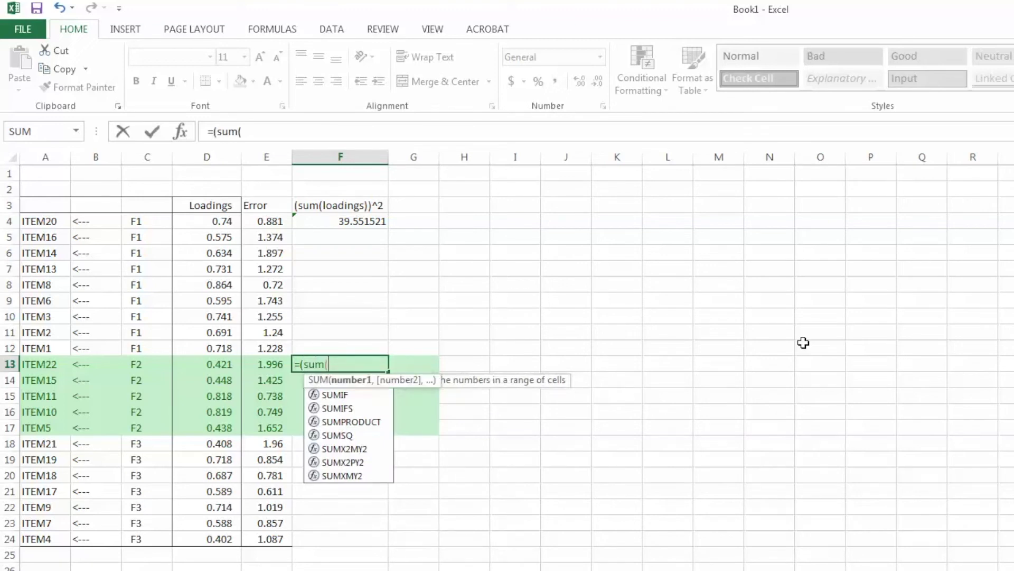
# Enter =(SUM(D13:D17))^2 in F13, giving 8.667136 for F2
pyautogui.click(200, 368)
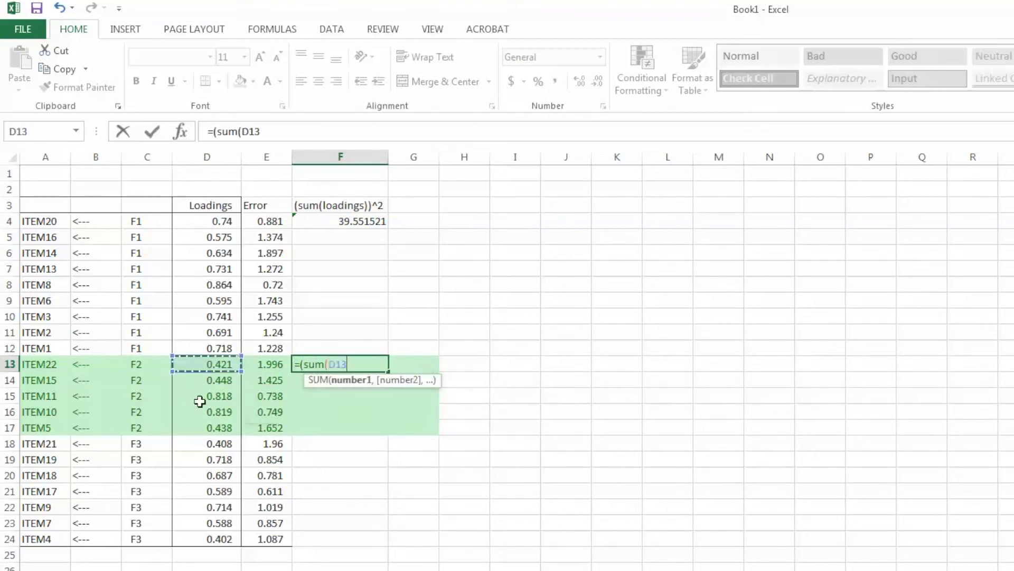
pyautogui.moveTo(200, 402); pyautogui.dragTo(200, 425)
pyautogui.write(')')
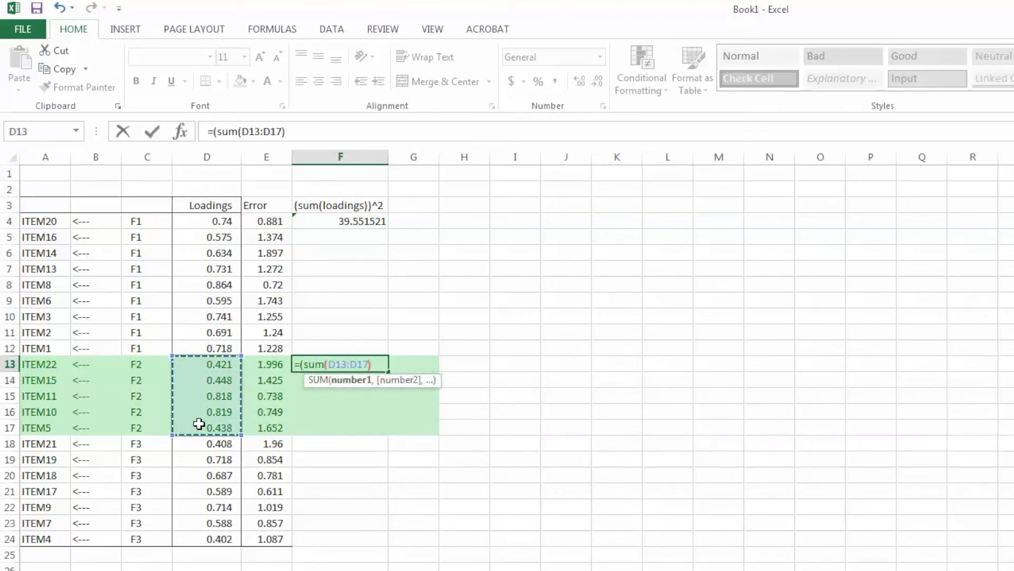
pyautogui.write(')^2')
pyautogui.press('Return')
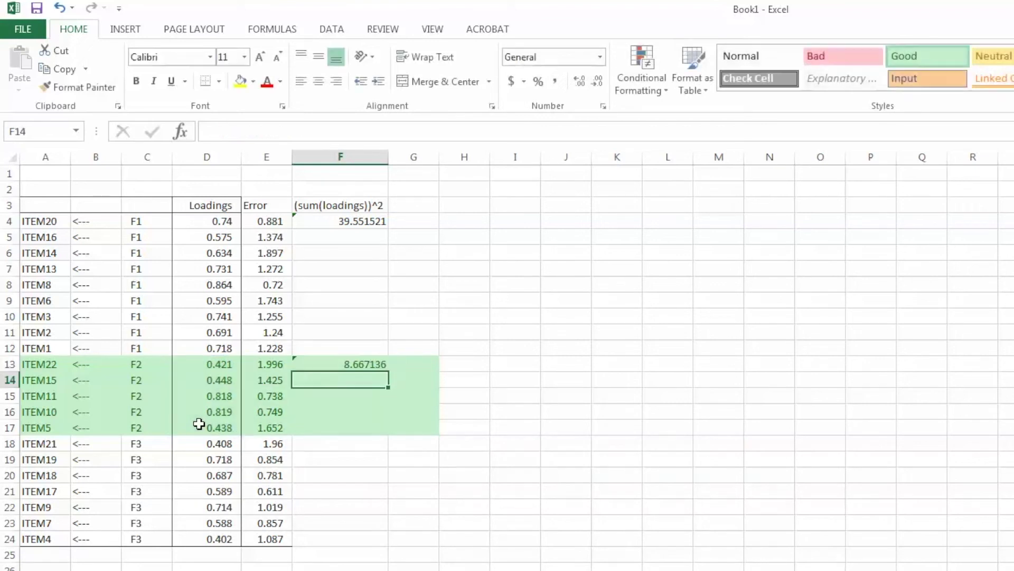
# Enter =(SUM(D18:D24))^2 in F18, giving 16.859236 for F3
pyautogui.click(321, 443)
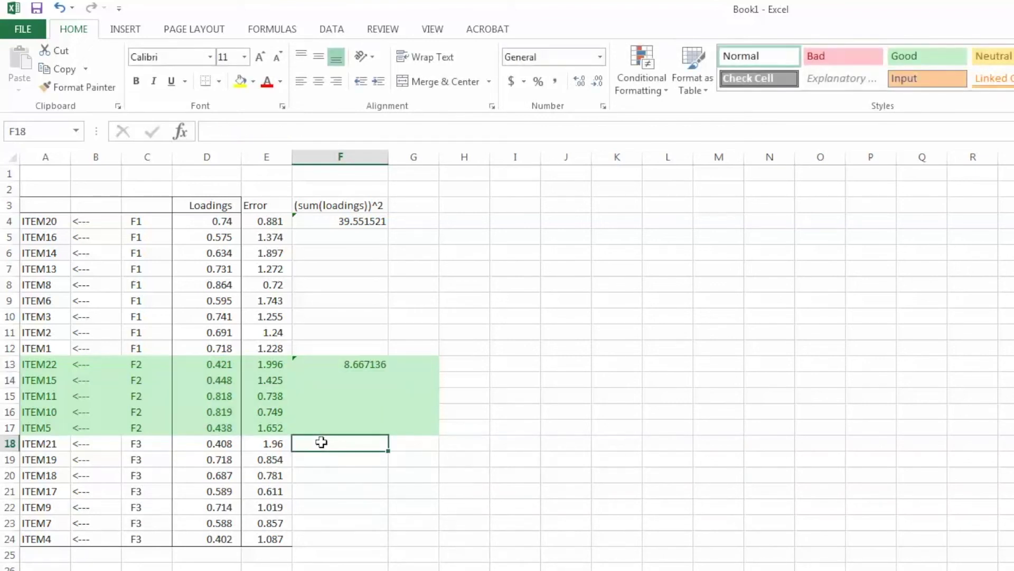
pyautogui.write('=(sum')
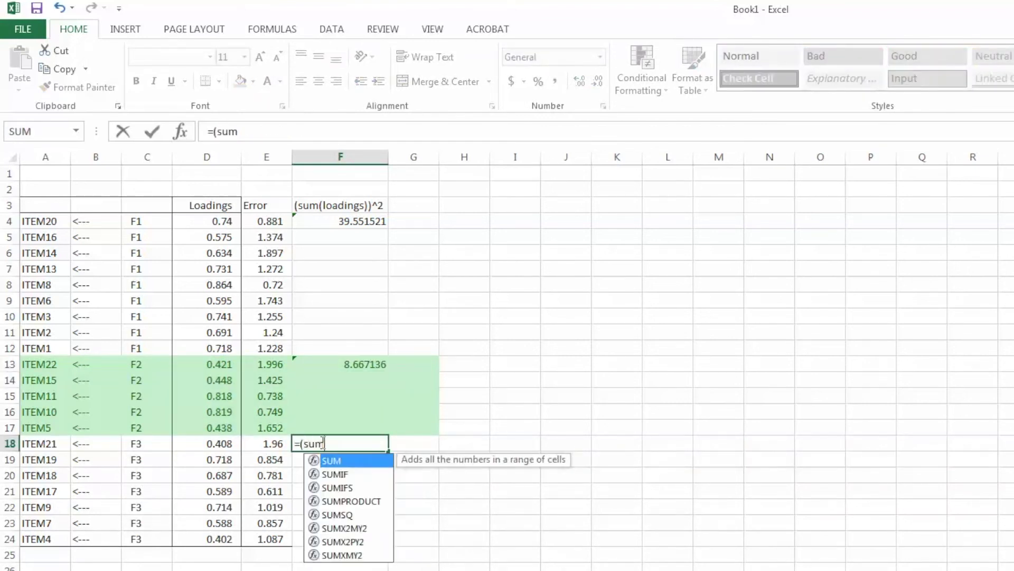
pyautogui.write('(')
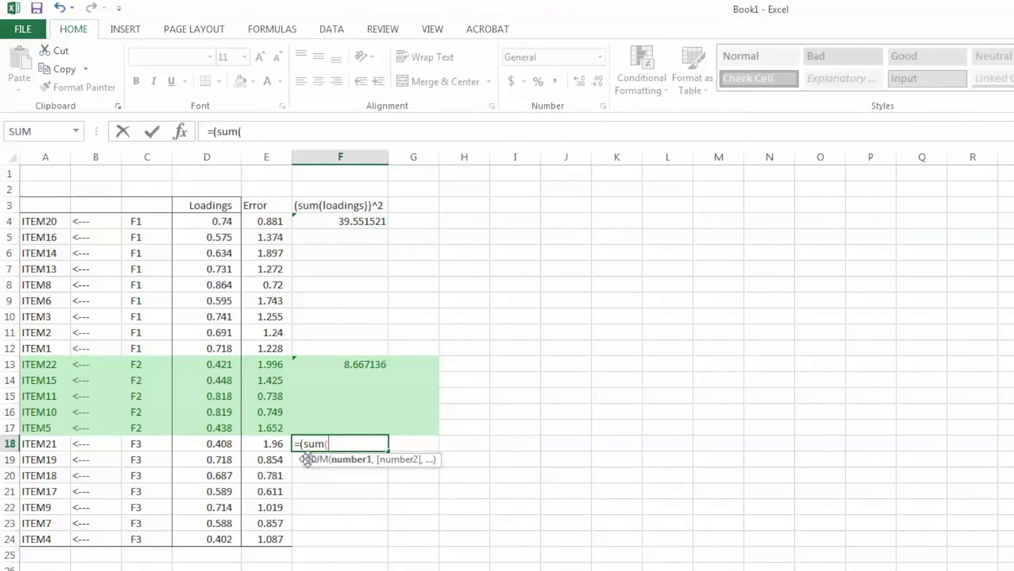
pyautogui.moveTo(217, 444); pyautogui.dragTo(216, 534)
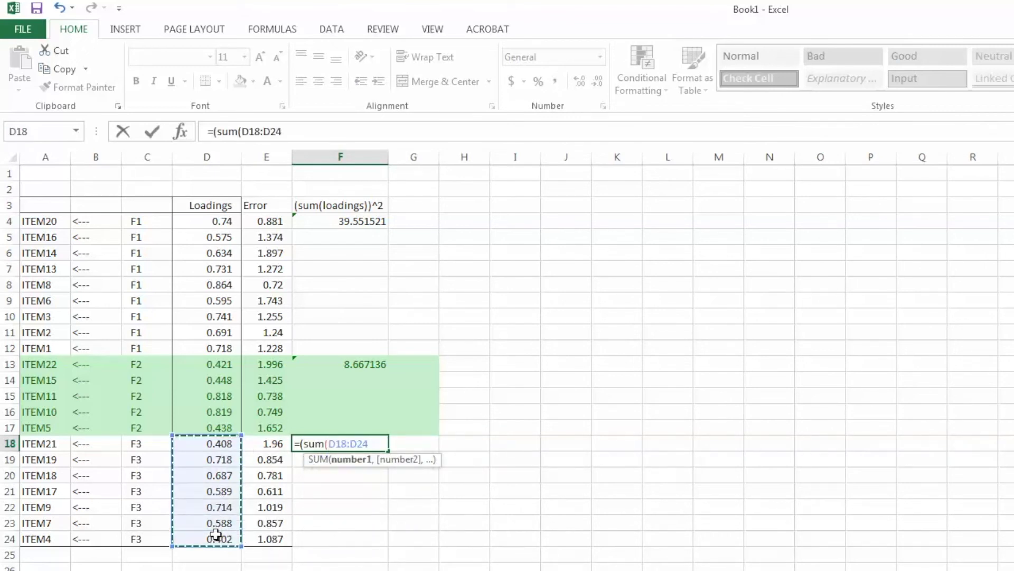
pyautogui.write('))^2')
pyautogui.press('Return')
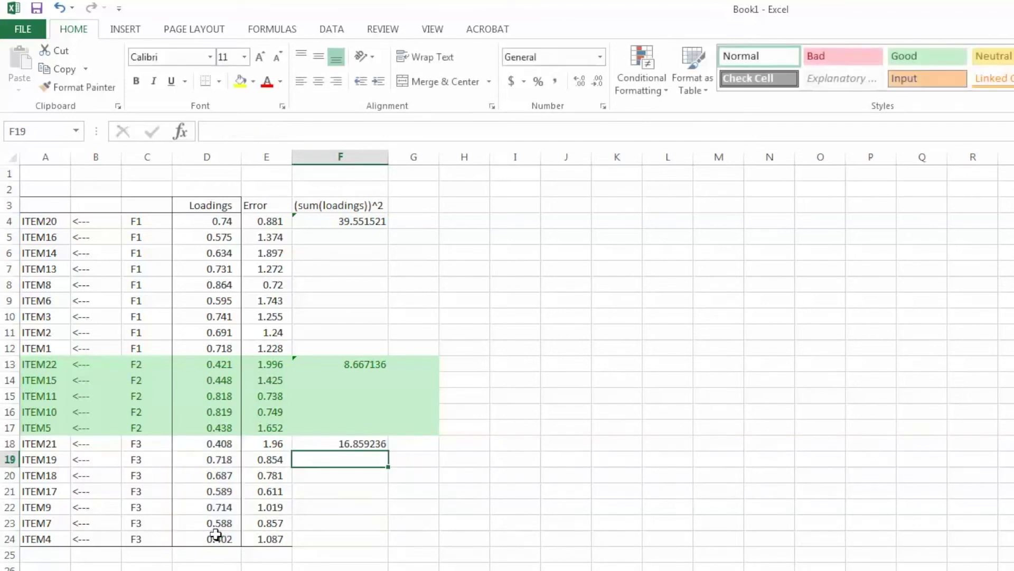
# Head column G 'CR' in G3 after reviewing the Word reliability formula
pyautogui.click(410, 209)
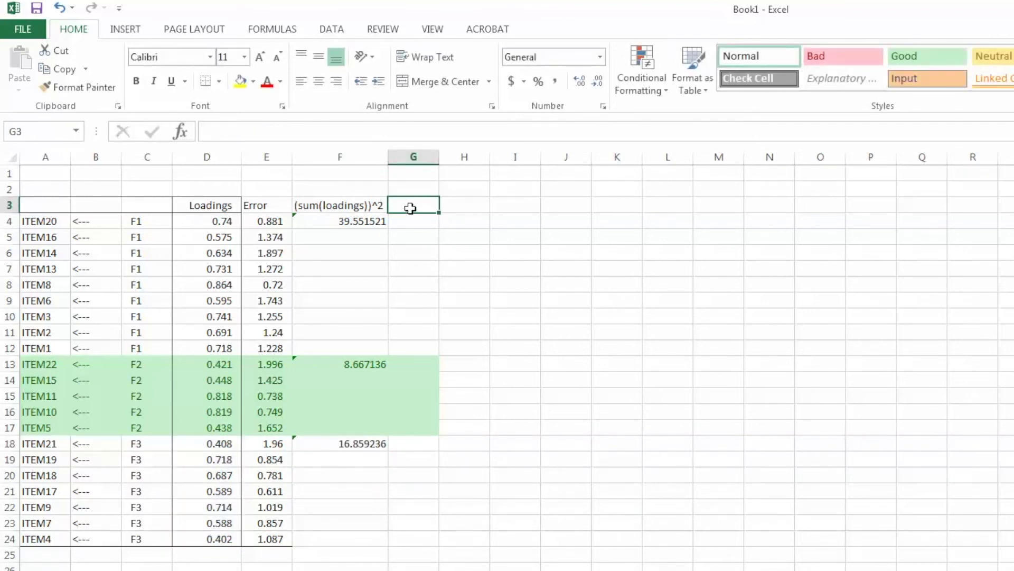
pyautogui.write('CR')
pyautogui.press('Return')
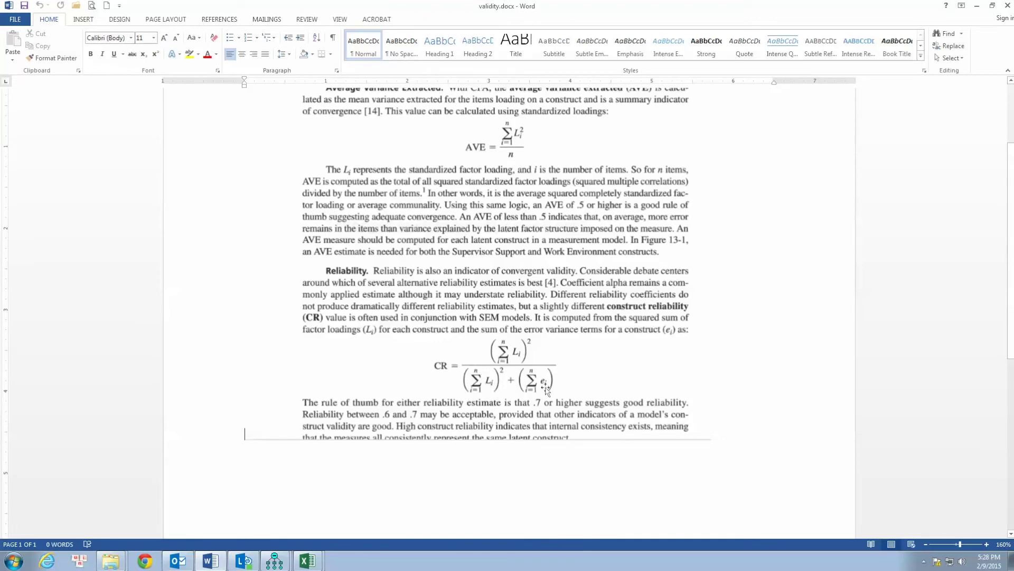
pyautogui.click(309, 561)
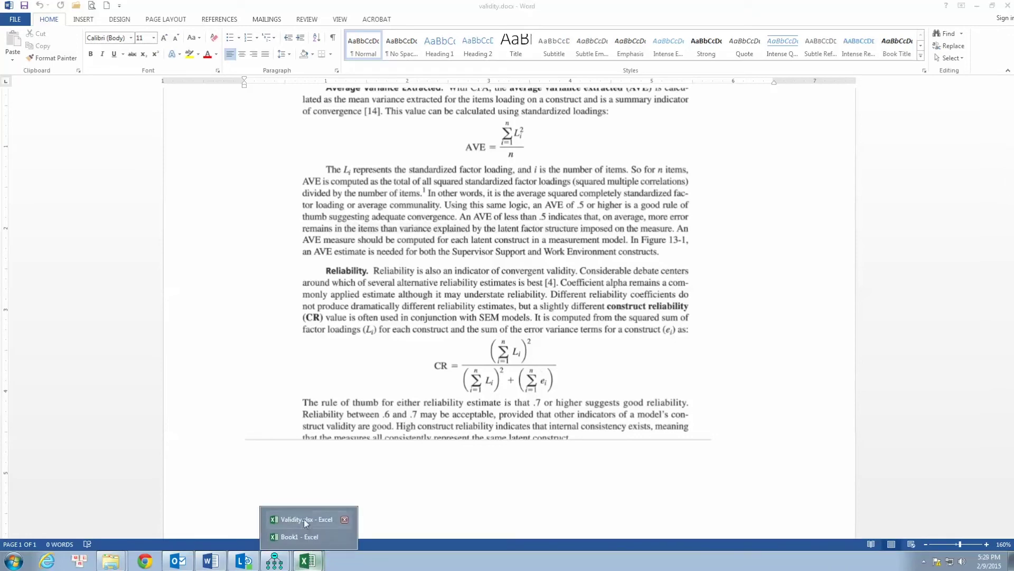
# Enter =F4/(F4+SUM(E4:E12)) in G4, giving F1's construct reliability of 0.773072
pyautogui.click(300, 537)
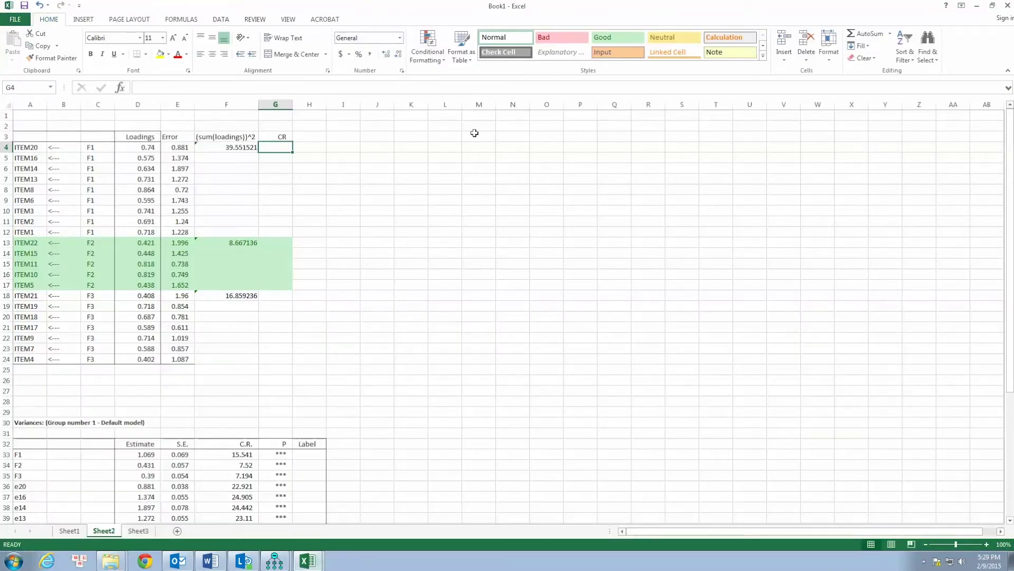
pyautogui.write('=')
pyautogui.click(229, 148)
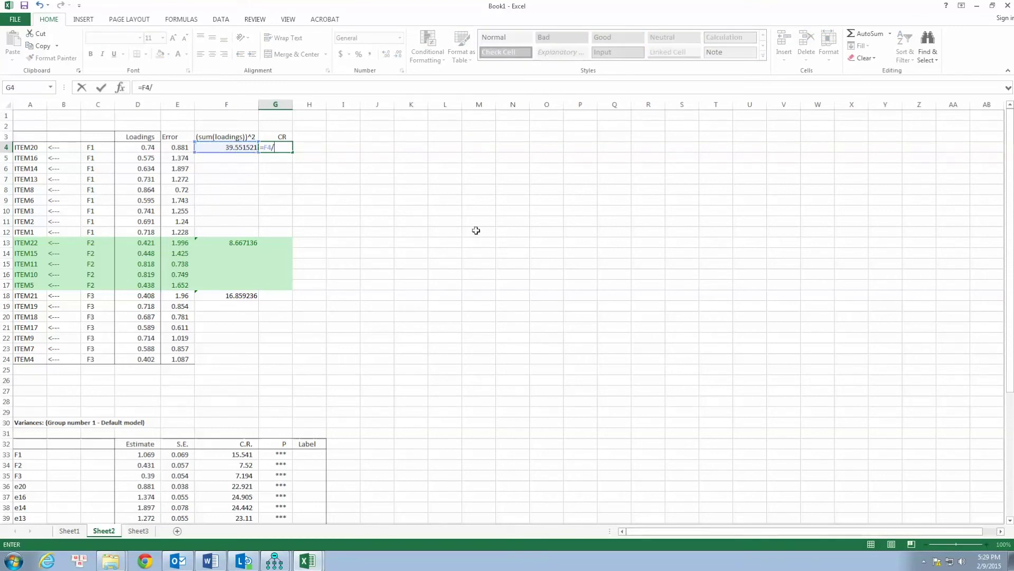
pyautogui.press('Escape')
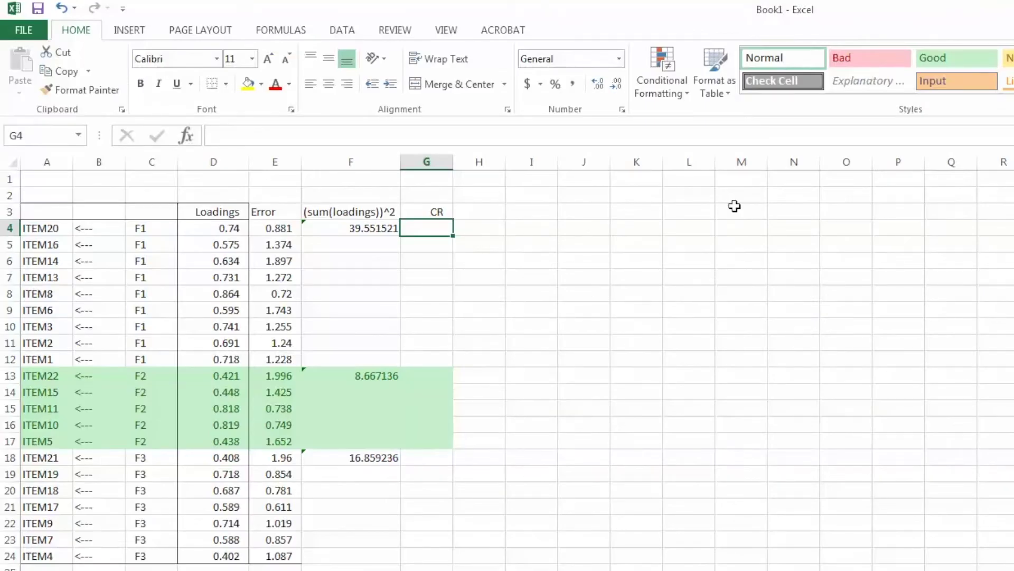
pyautogui.write('=')
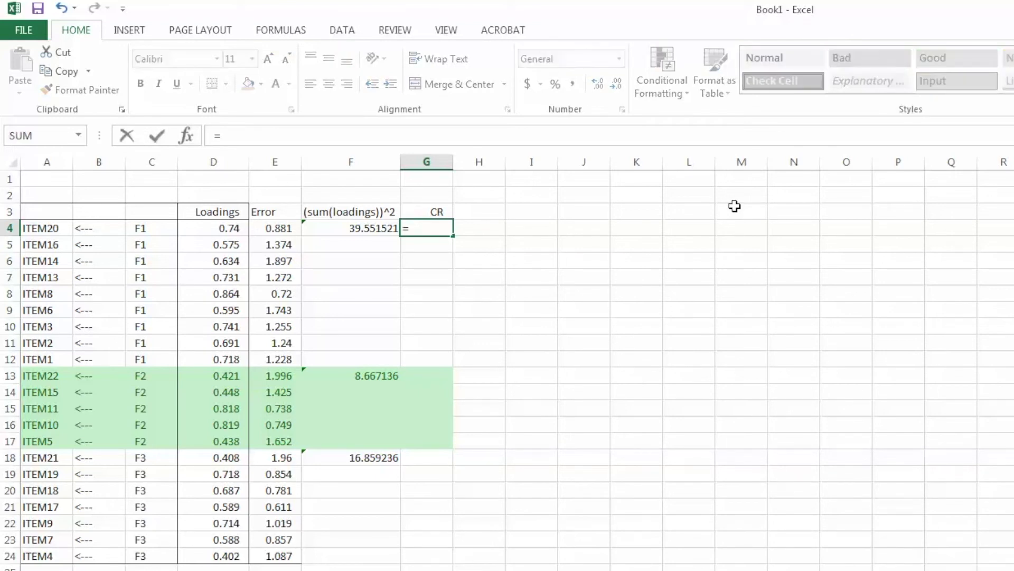
pyautogui.click(355, 229)
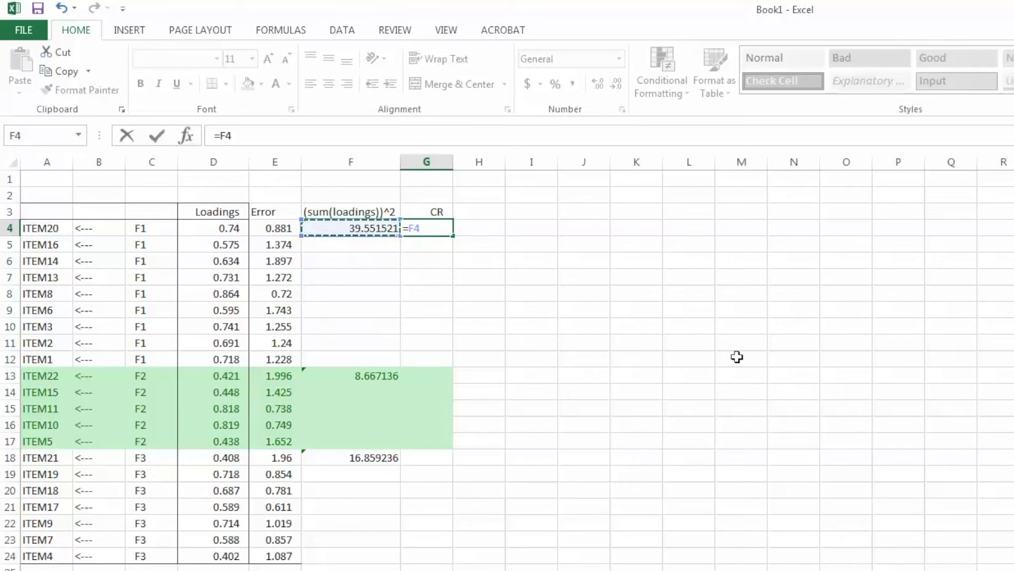
pyautogui.write('/')
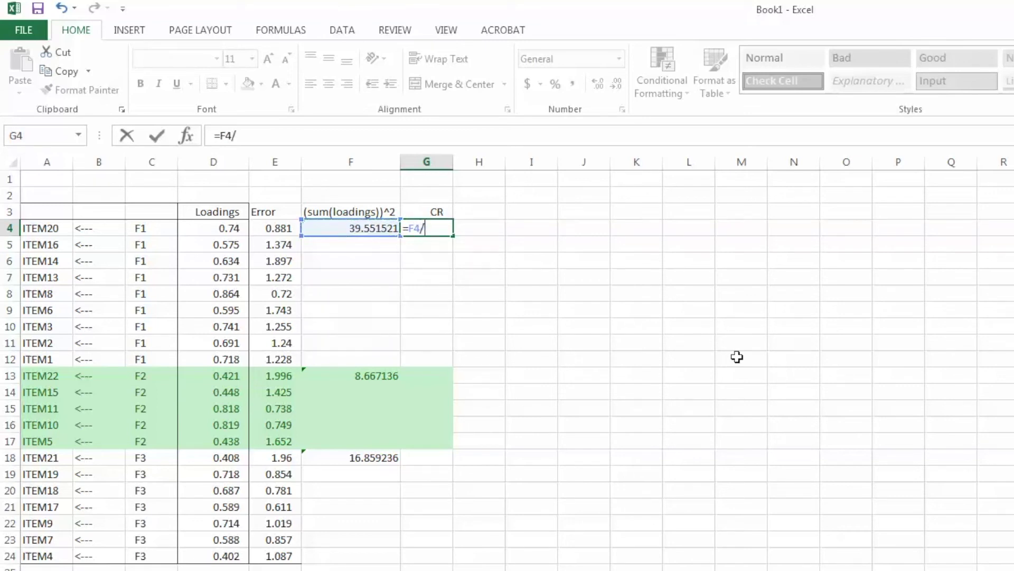
pyautogui.write('(')
pyautogui.click(373, 232)
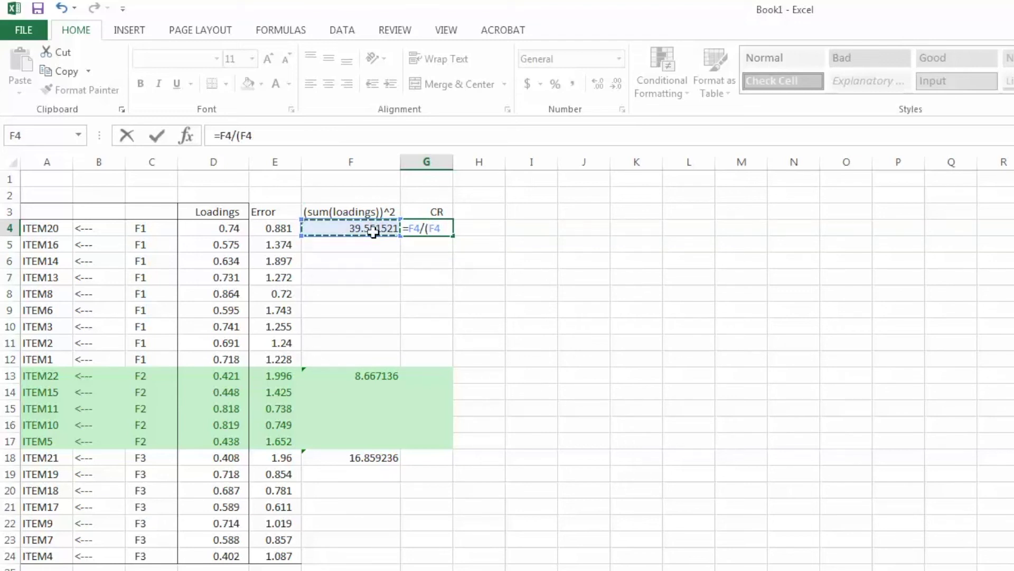
pyautogui.write('+sum')
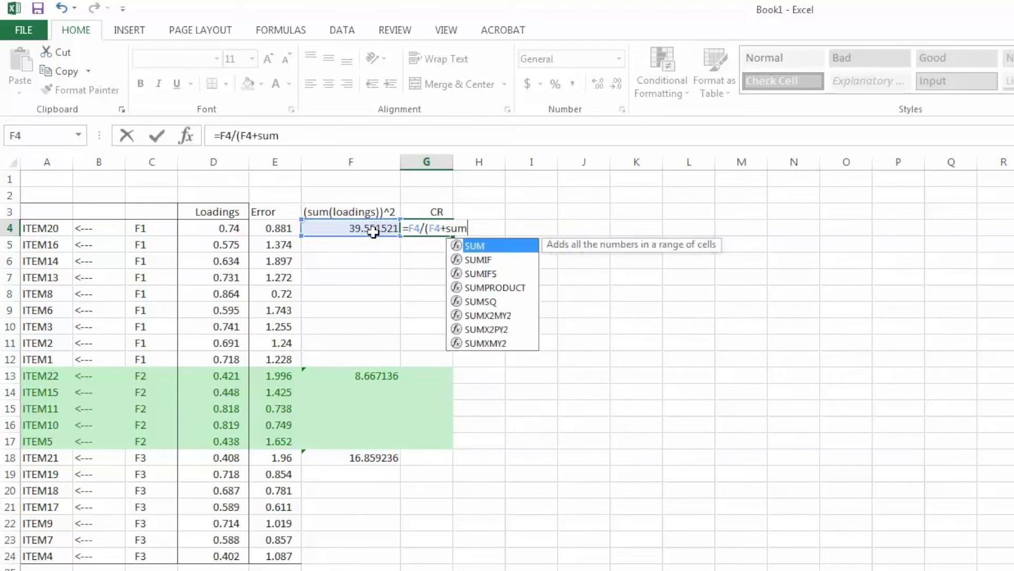
pyautogui.write('(')
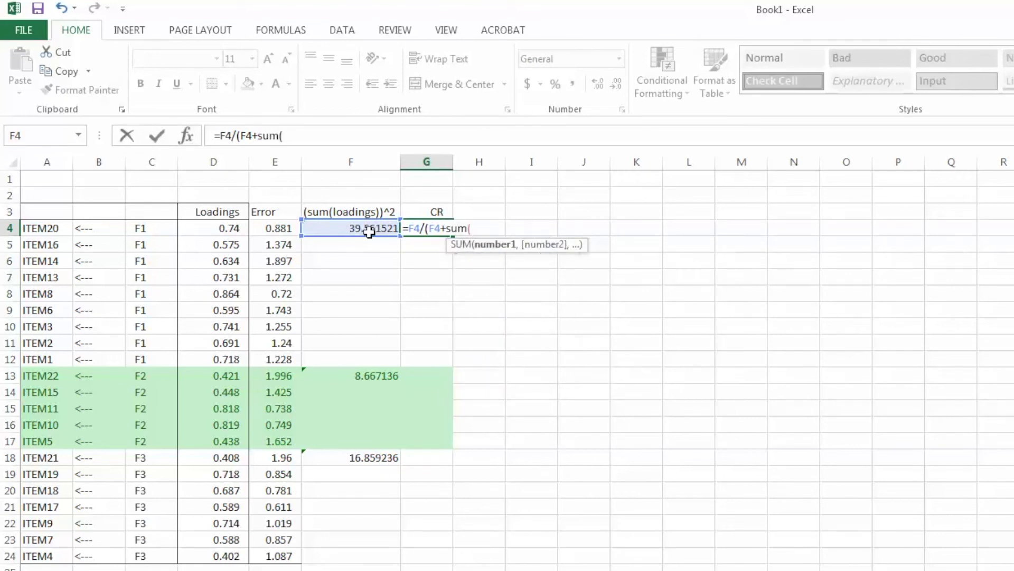
pyautogui.moveTo(275, 228); pyautogui.dragTo(261, 351)
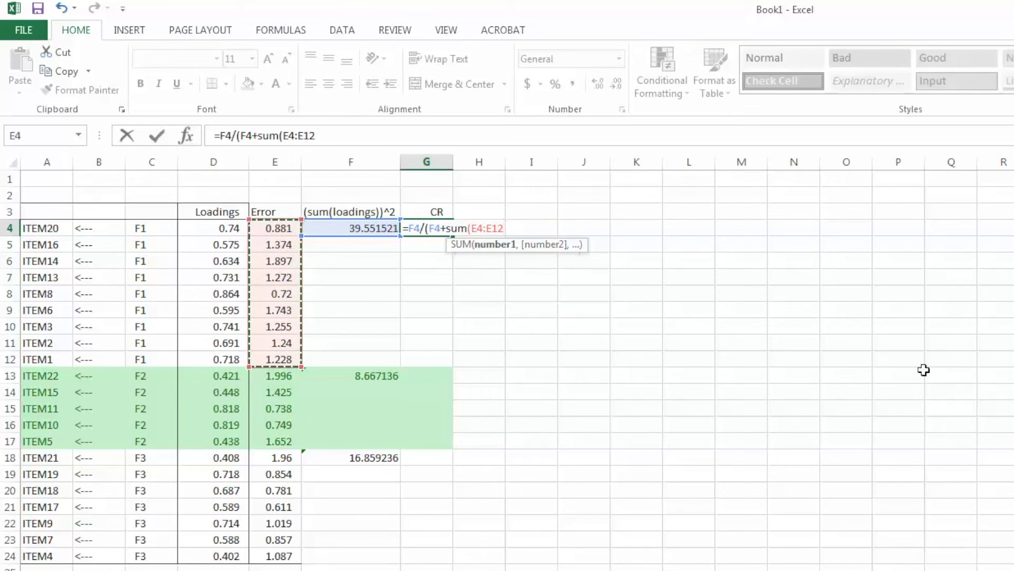
pyautogui.write('))')
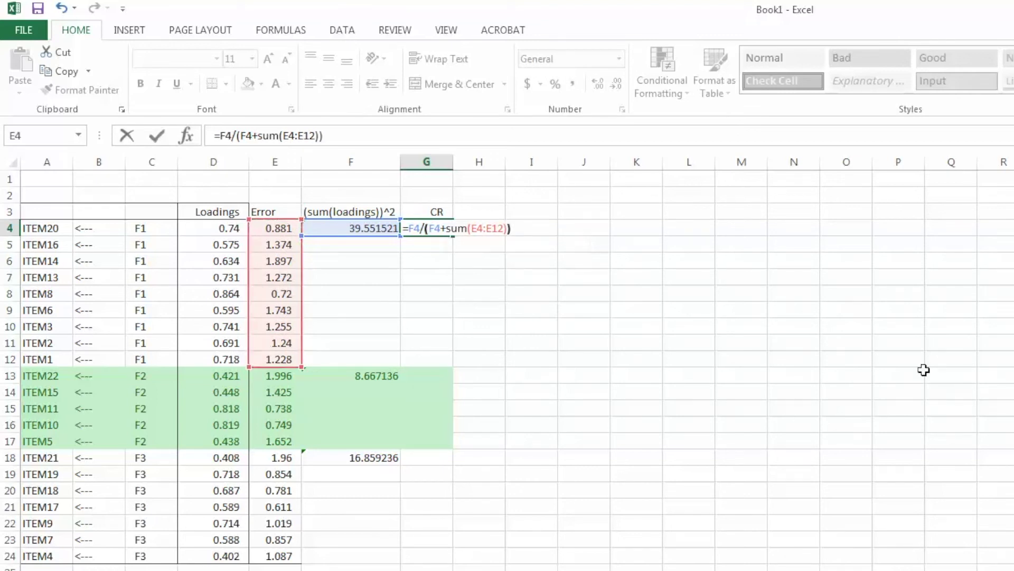
pyautogui.press('Return')
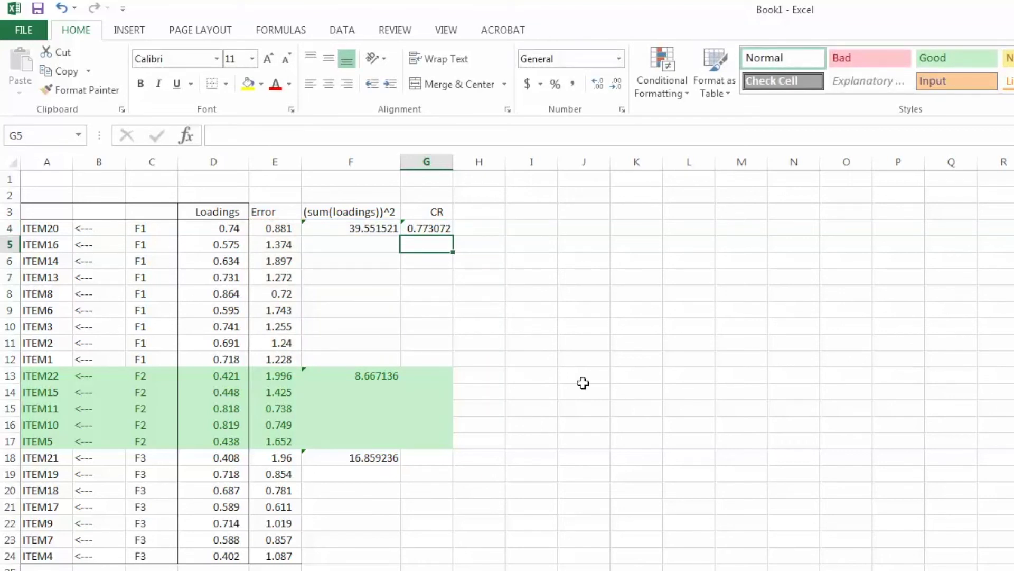
pyautogui.click(436, 379)
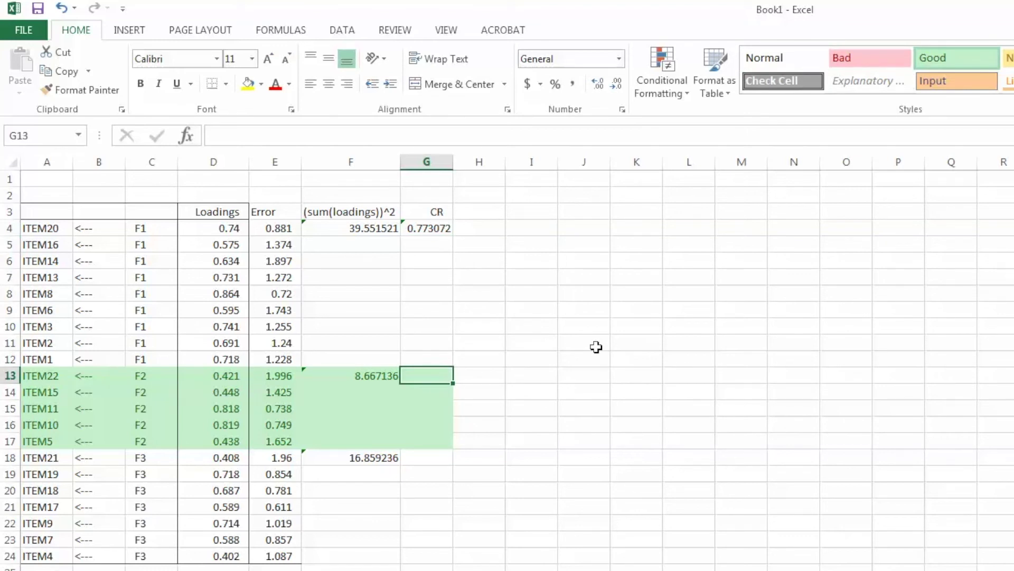
pyautogui.write('=')
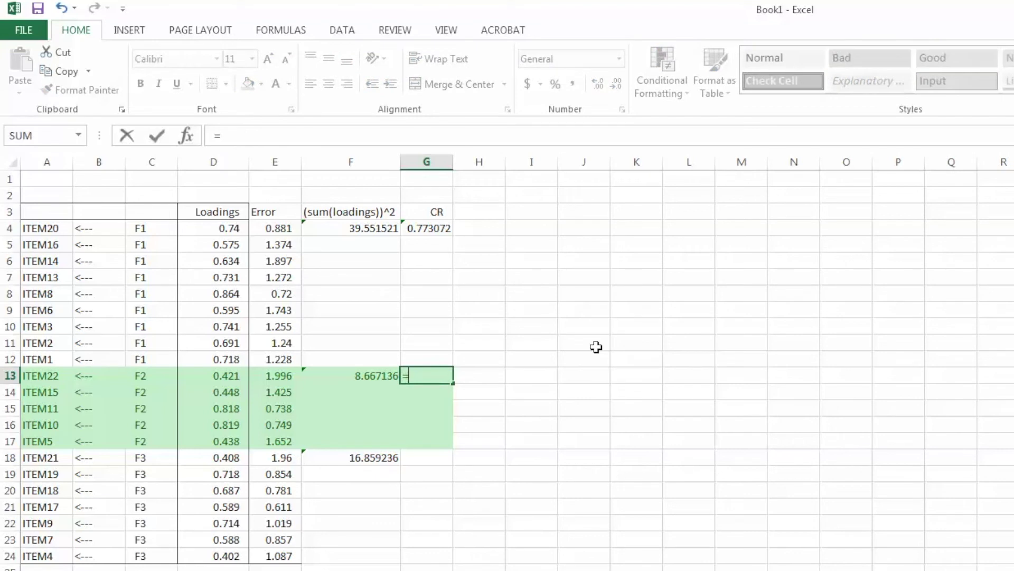
# Enter =F13/(F13+SUM(E13:E17)) in G13, giving F2's reliability of 0.56919
pyautogui.click(362, 376)
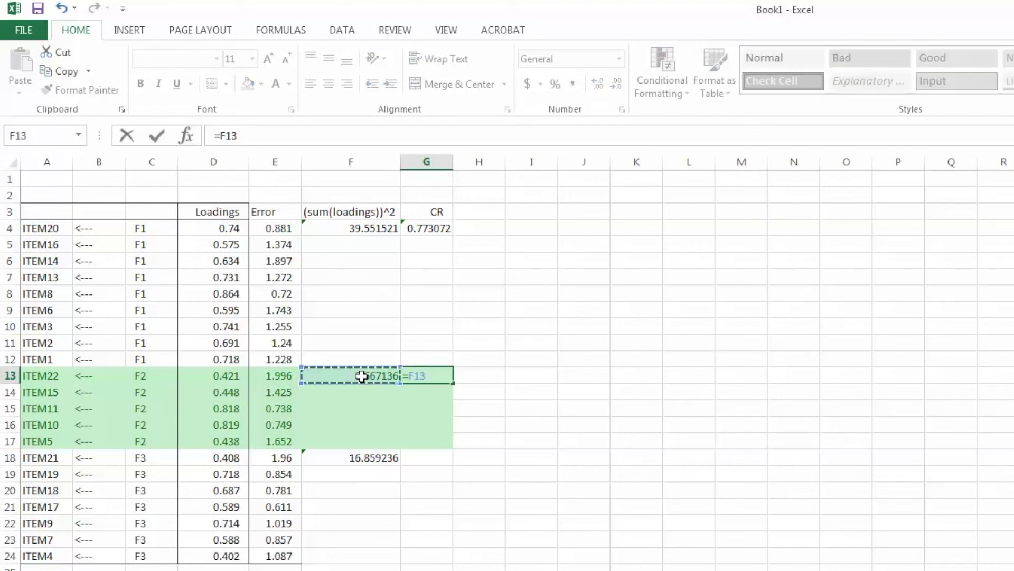
pyautogui.write('/')
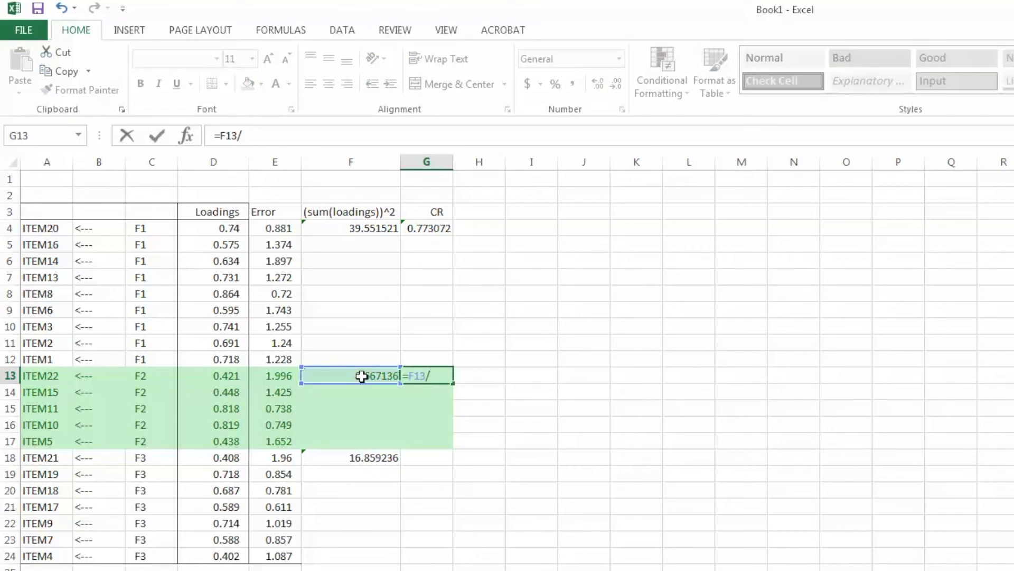
pyautogui.write('(')
pyautogui.click(362, 375)
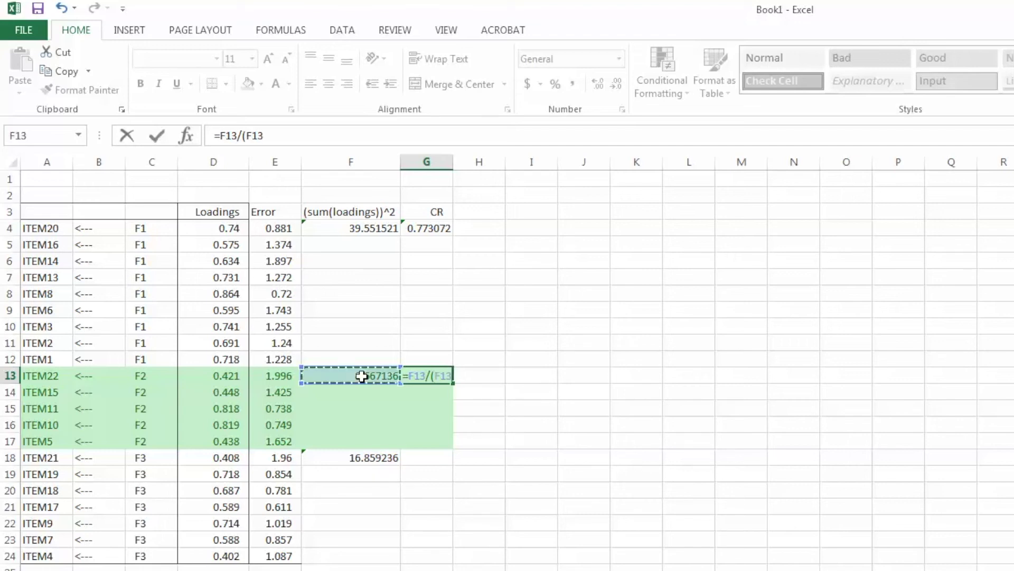
pyautogui.write('+')
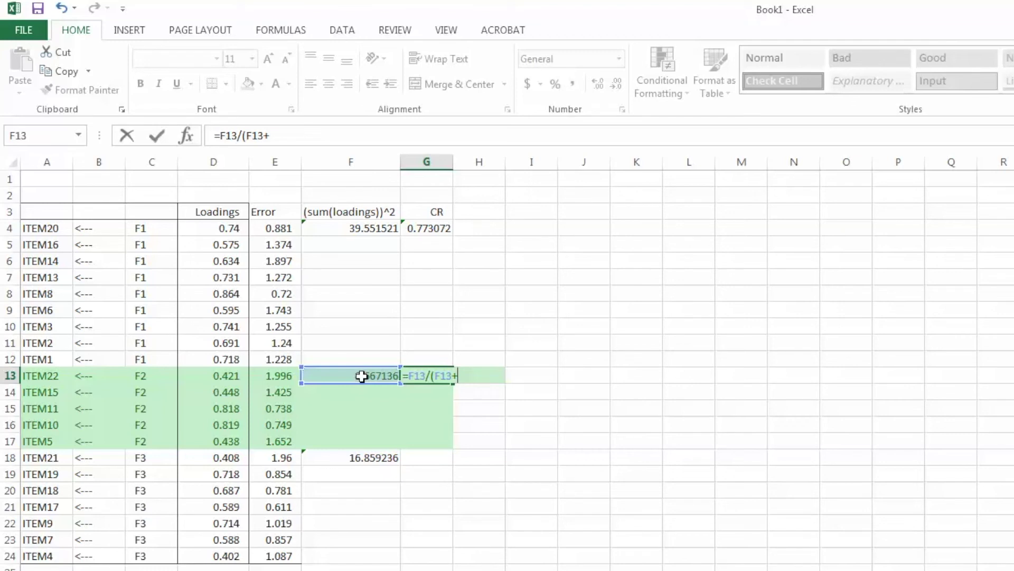
pyautogui.write('sum(')
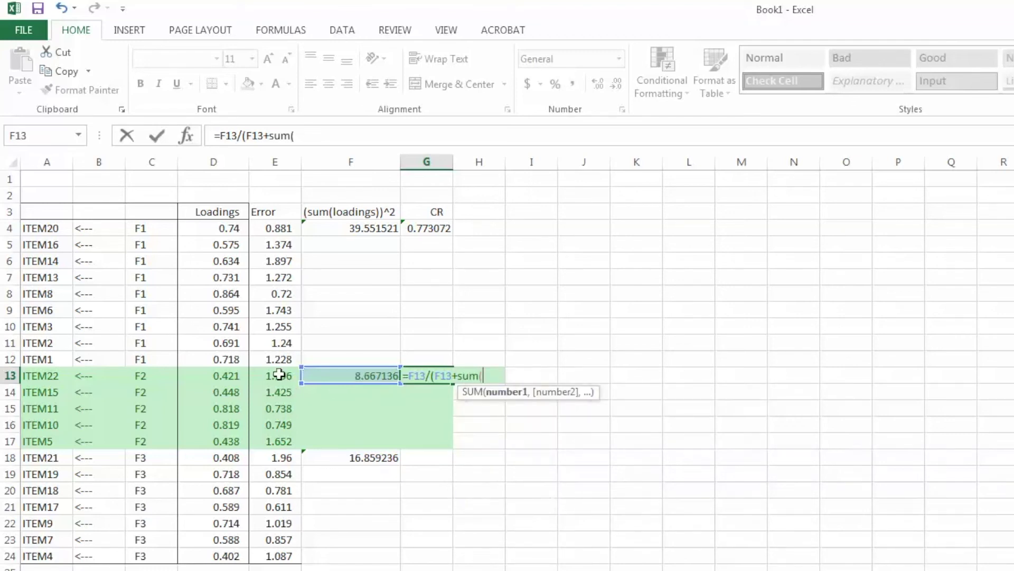
pyautogui.moveTo(280, 376); pyautogui.dragTo(283, 439)
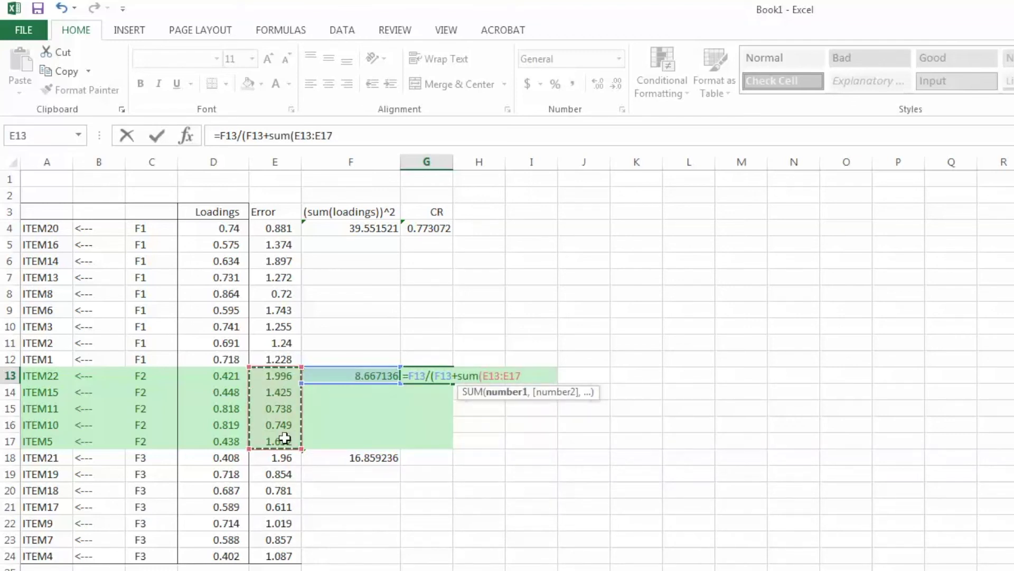
pyautogui.write('))')
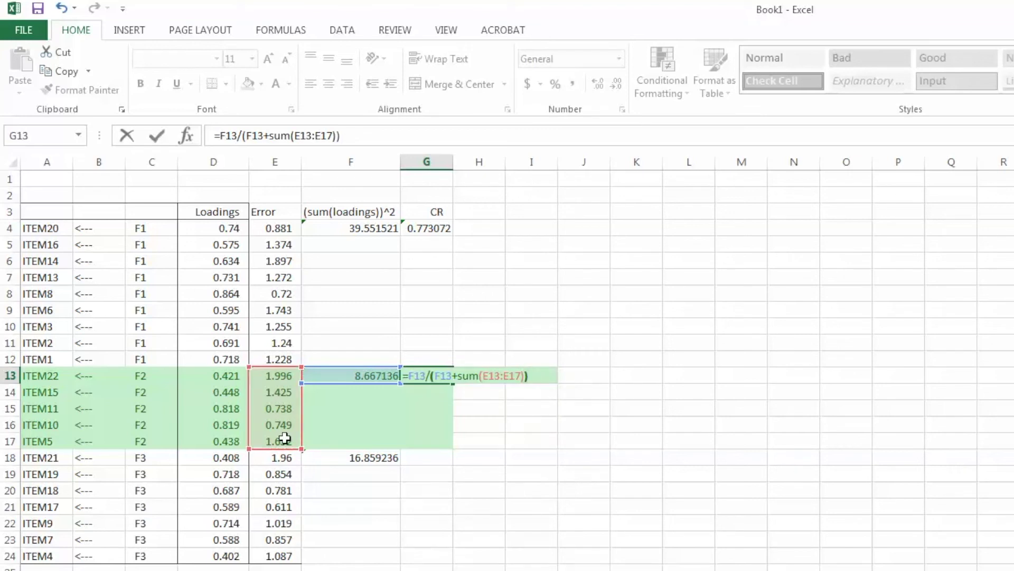
pyautogui.press('Return')
# Enter =F18/(F18+SUM(E18:E24)) in G18, giving F3 a CR of 0.701643
pyautogui.click(429, 458)
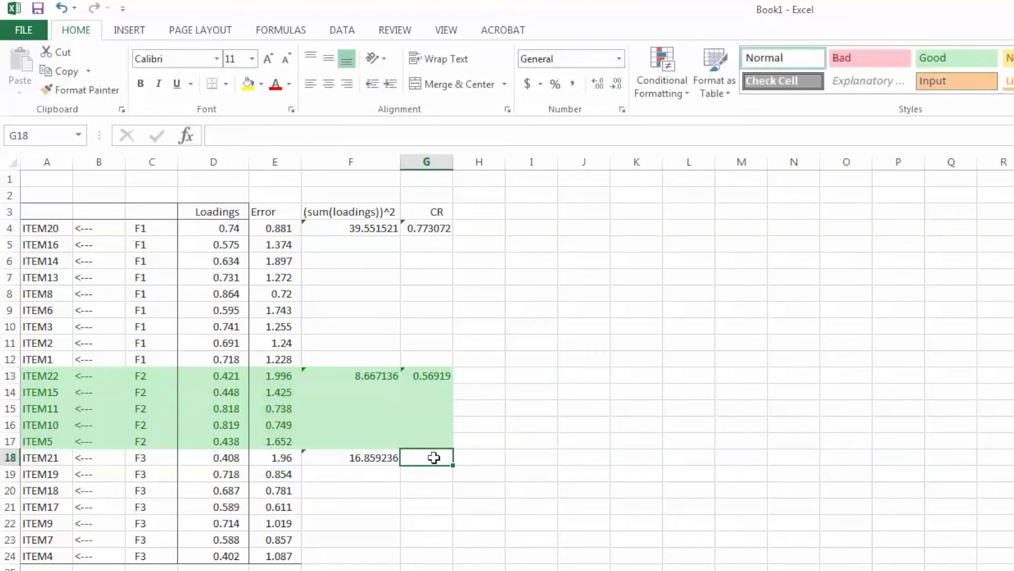
pyautogui.write('=')
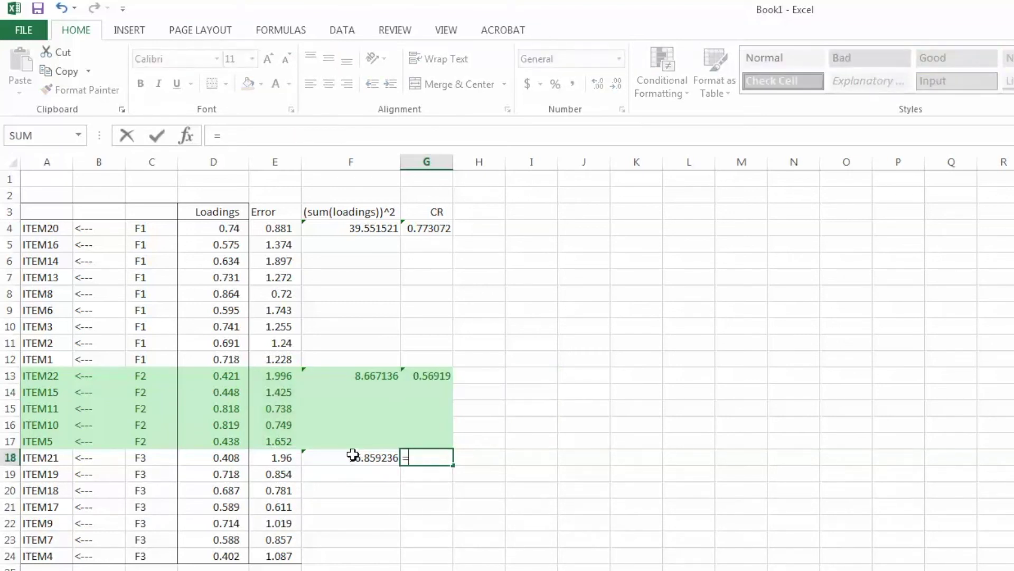
pyautogui.click(354, 456)
pyautogui.write('/')
pyautogui.click(356, 456)
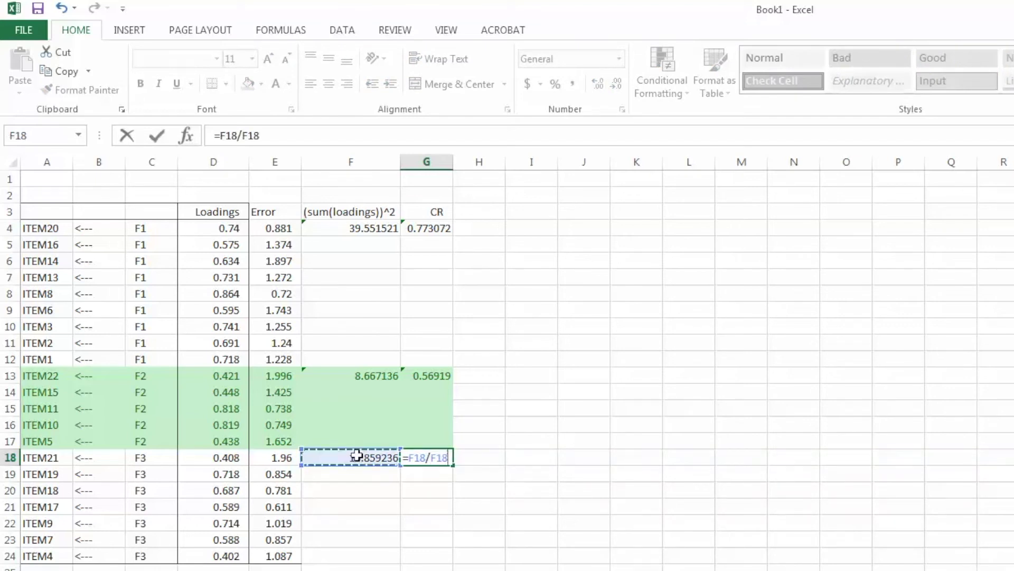
pyautogui.press('BackSpace')
pyautogui.press('BackSpace')
pyautogui.press('BackSpace')
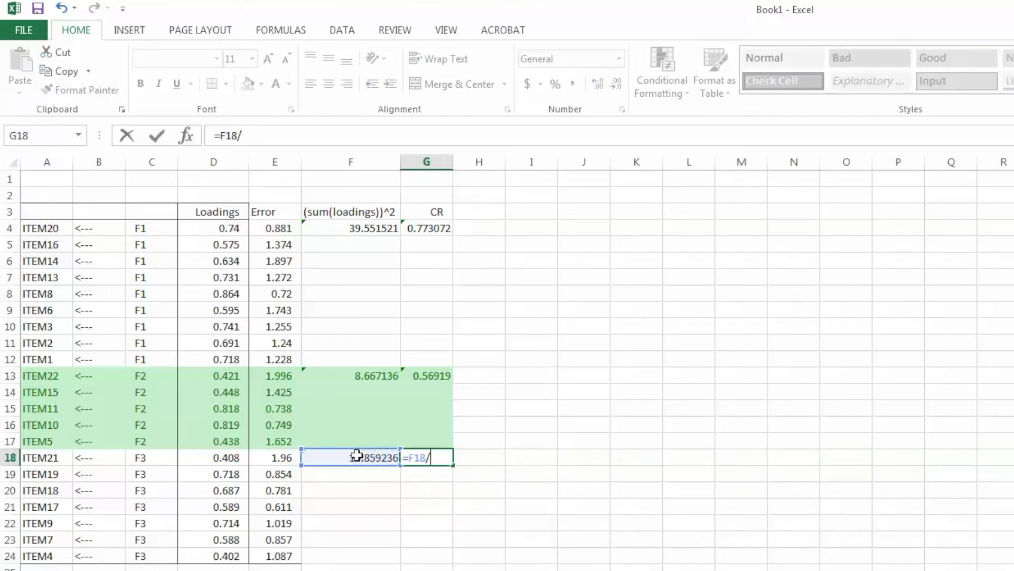
pyautogui.write('(')
pyautogui.click(357, 455)
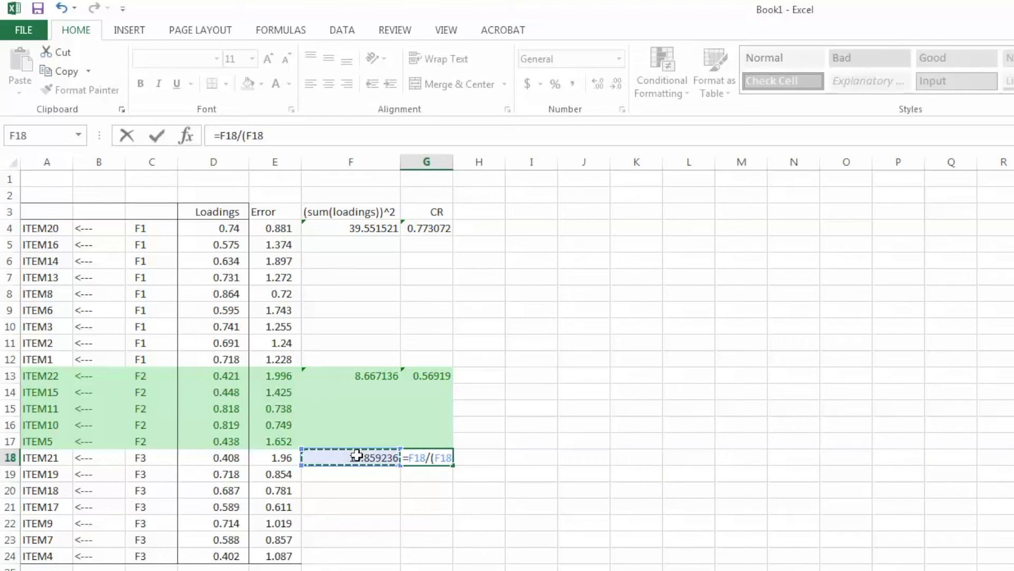
pyautogui.write('+sum')
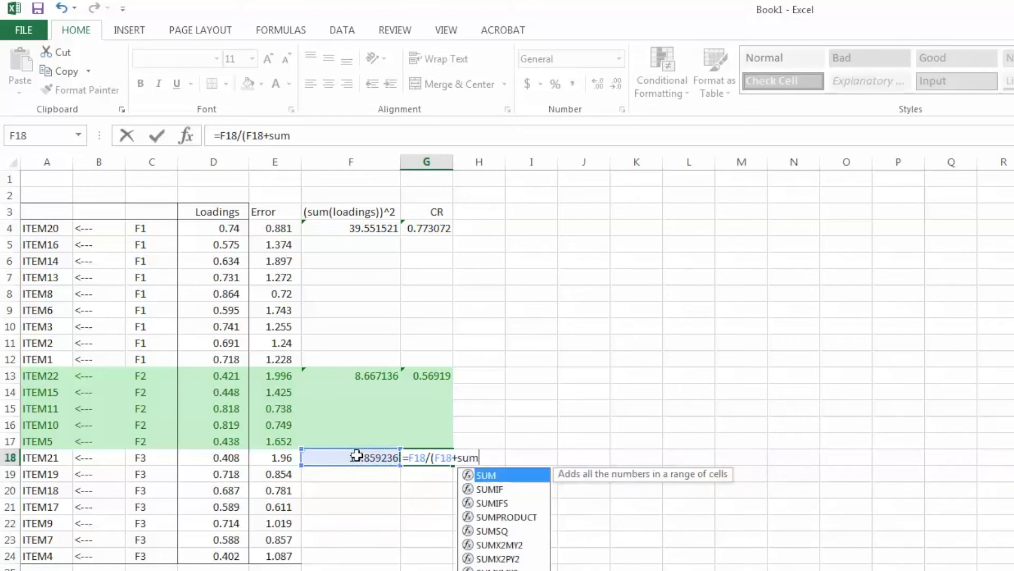
pyautogui.write('(')
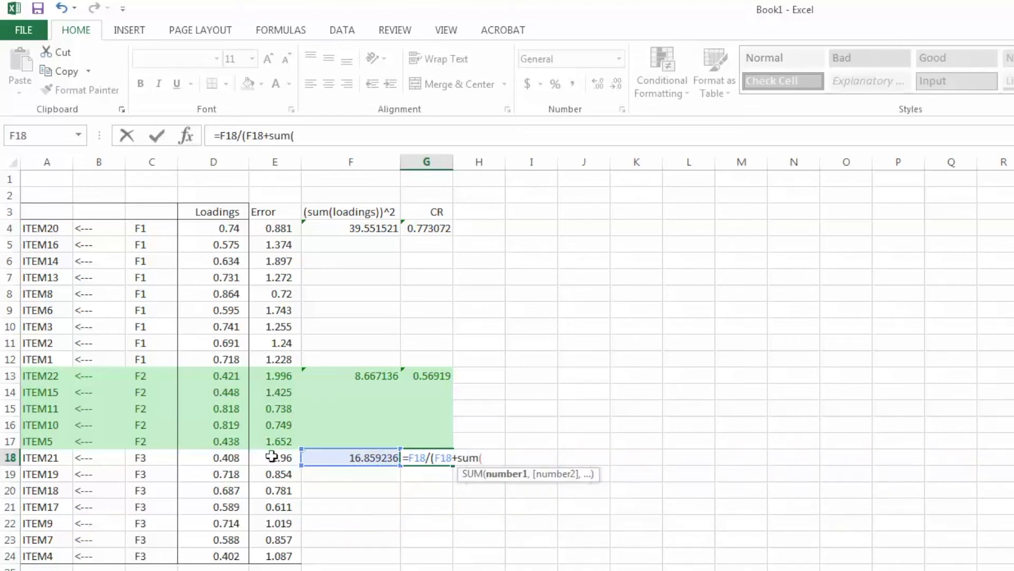
pyautogui.moveTo(269, 455); pyautogui.dragTo(271, 548)
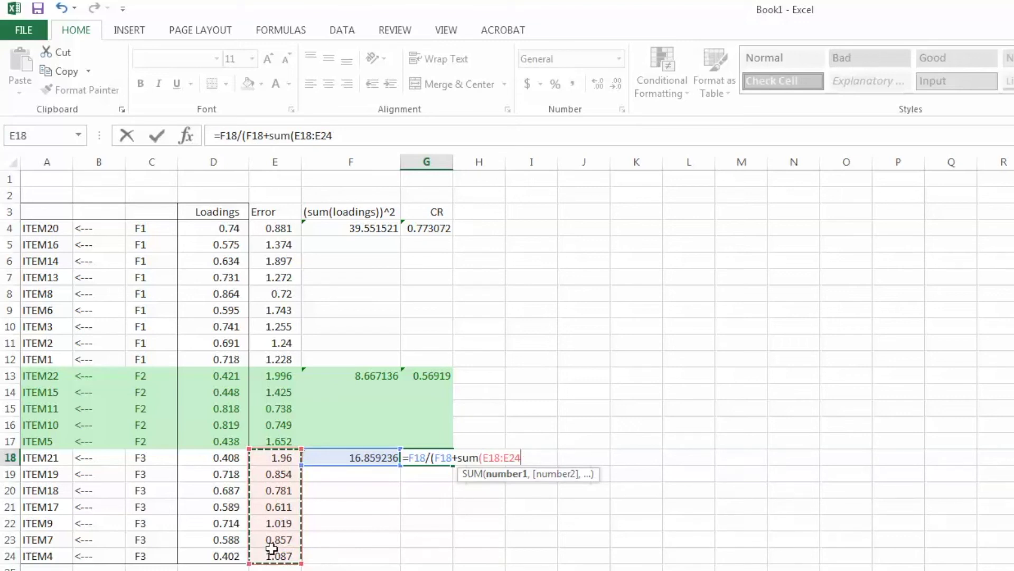
pyautogui.write('))')
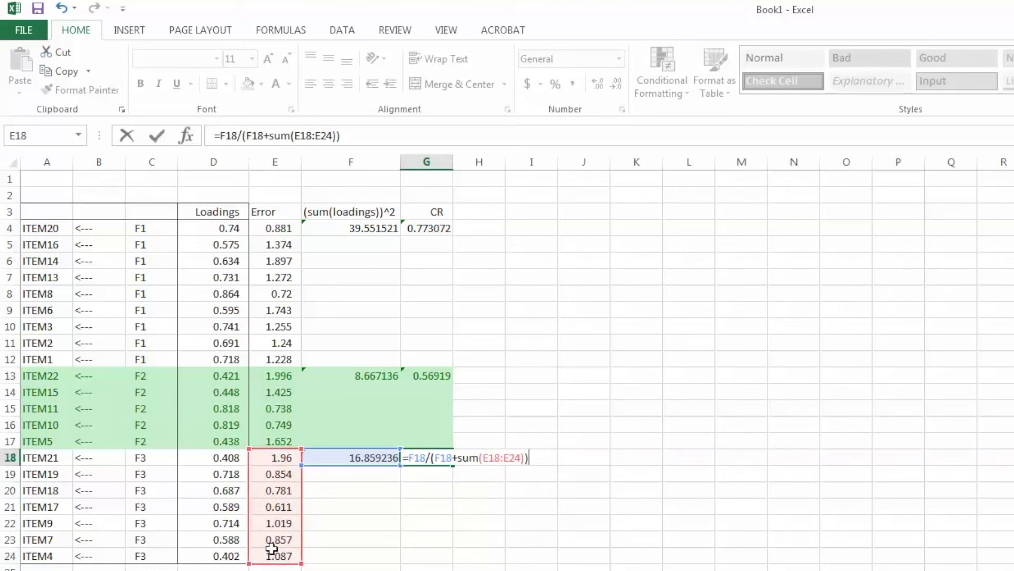
pyautogui.press('Return')
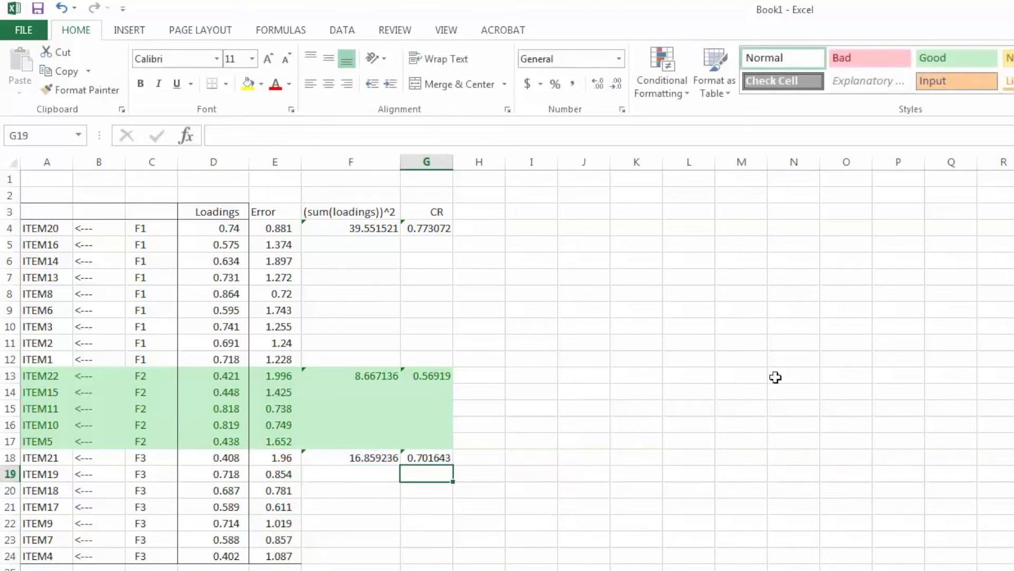
pyautogui.click(425, 214)
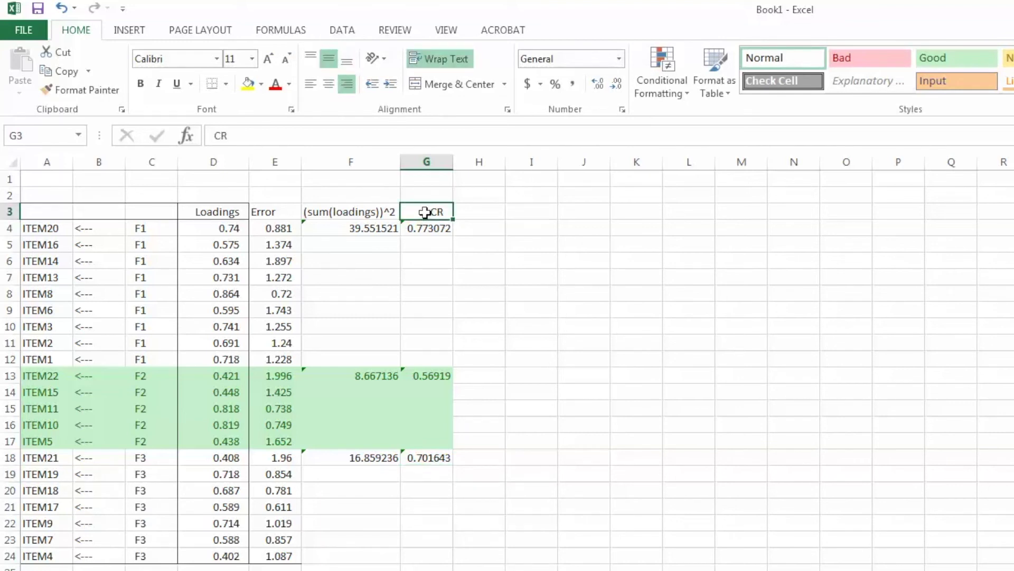
pyautogui.moveTo(425, 213); pyautogui.dragTo(413, 552)
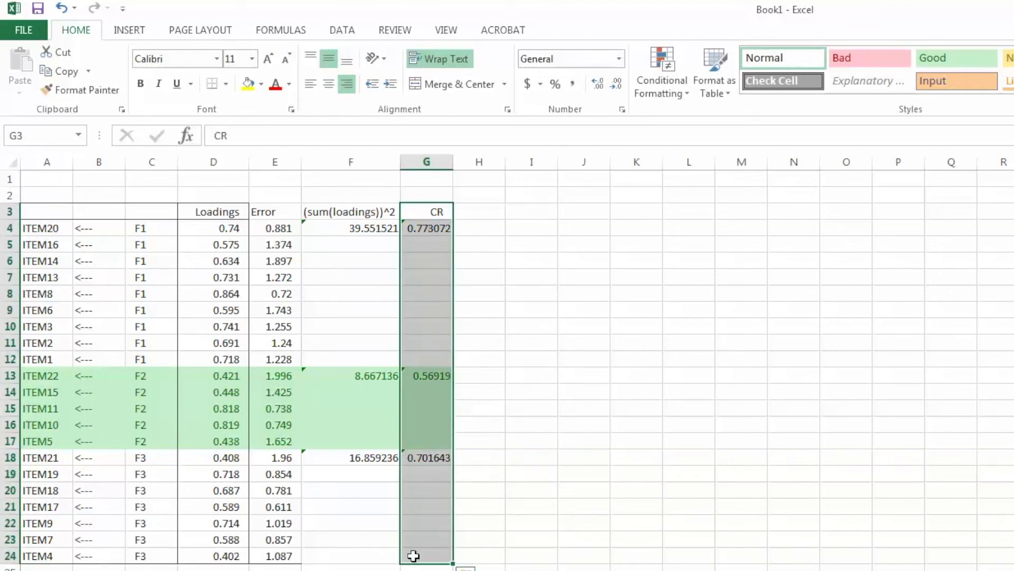
pyautogui.click(493, 398)
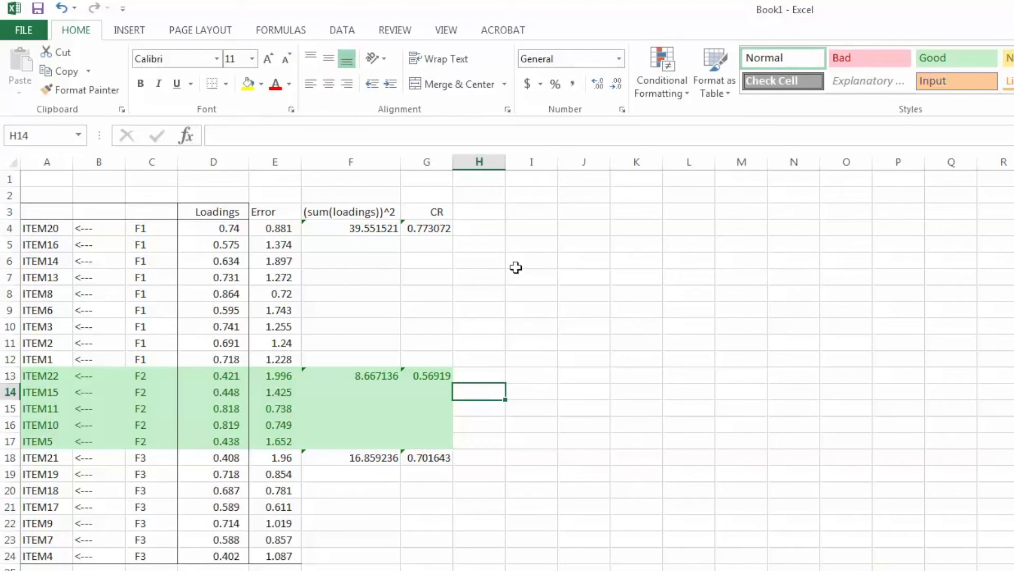
pyautogui.click(419, 230)
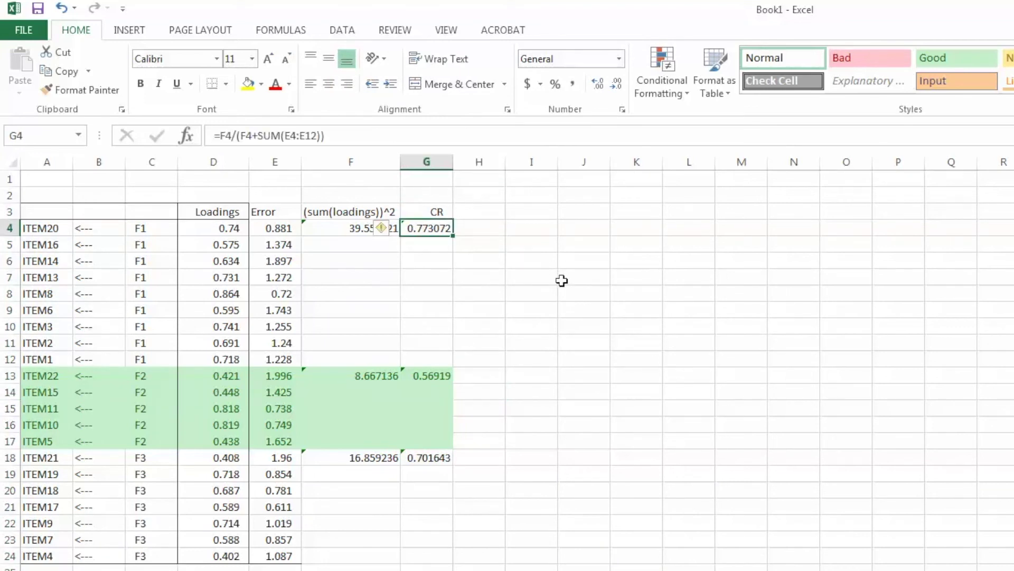
pyautogui.click(435, 458)
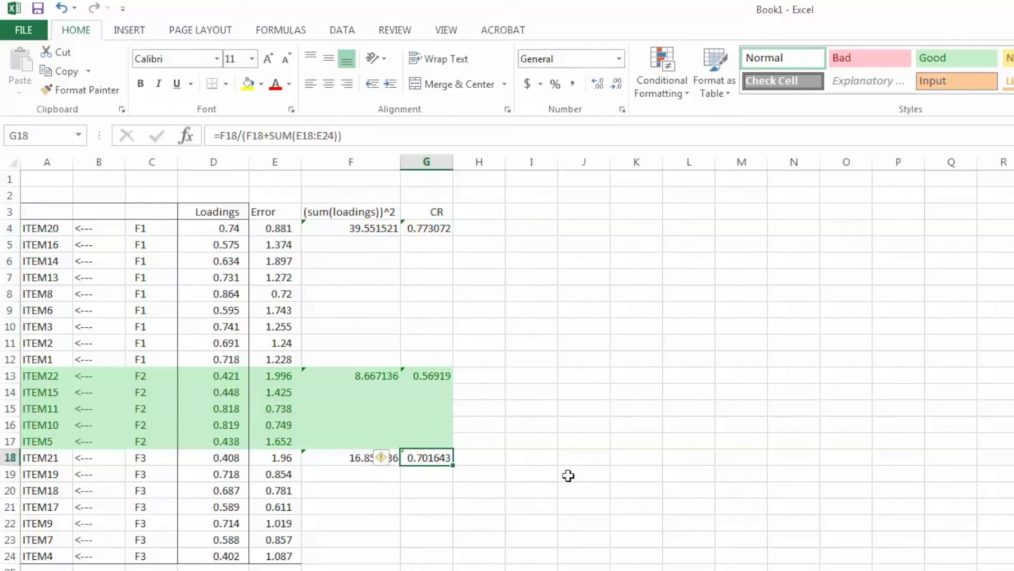
pyautogui.click(442, 376)
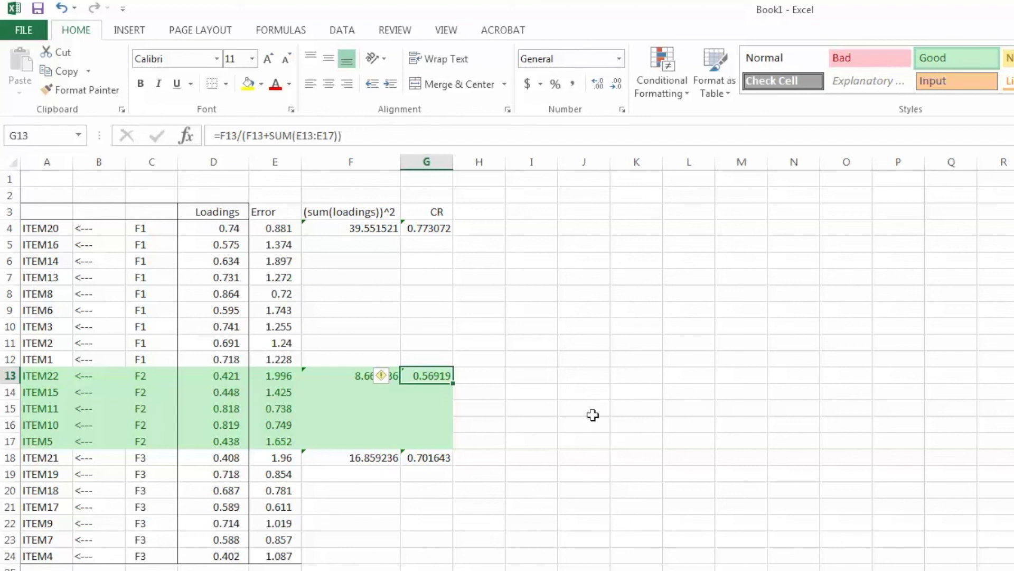
pyautogui.click(568, 379)
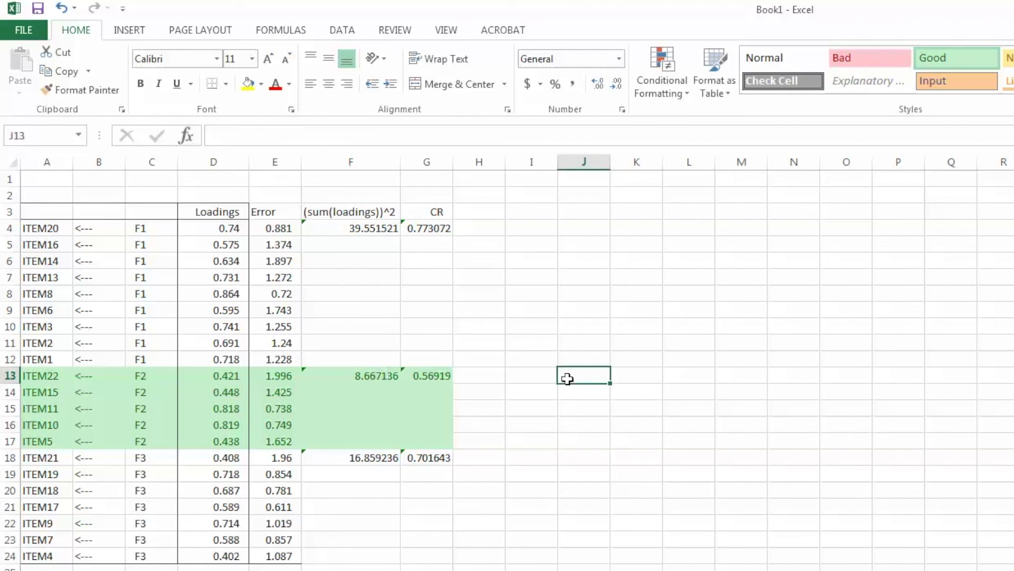